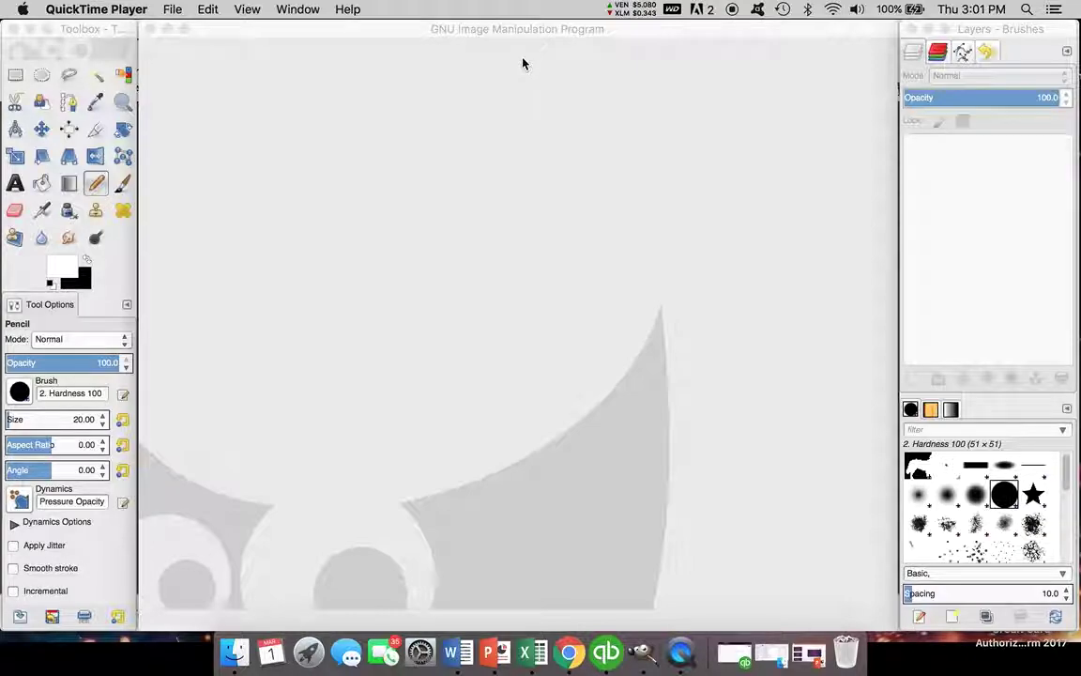
Open hd-images-of-golden-retriever-dogs.jpg in GIMP from Finder, then bring back the Presentation3 window
{"action": "left_click", "coordinate": [242, 644]}
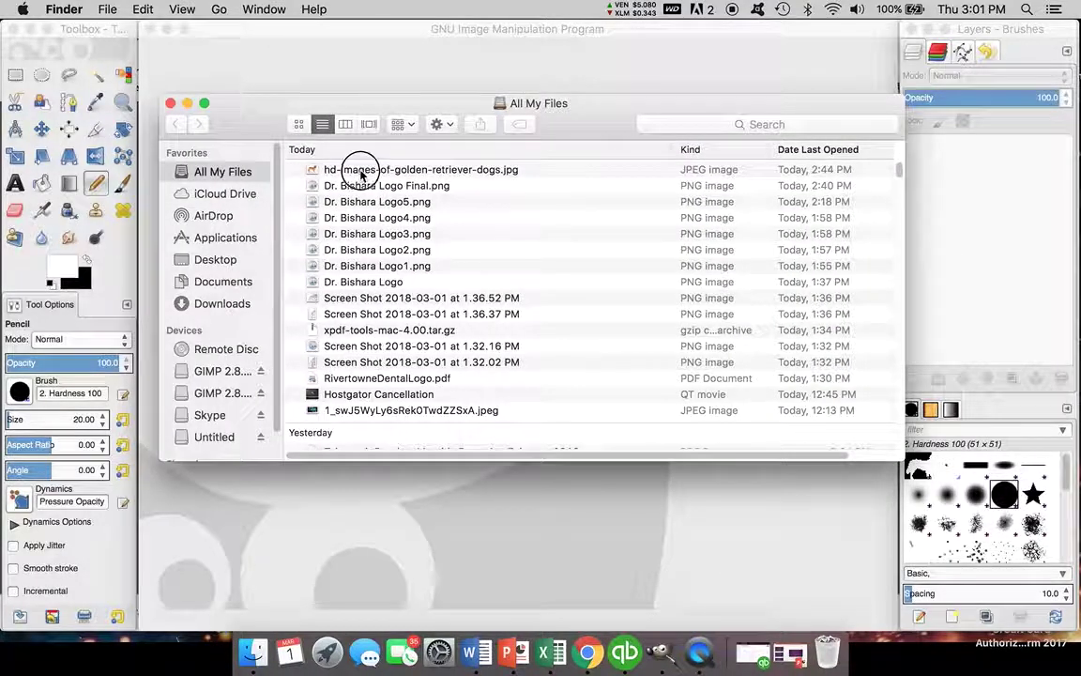
{"action": "left_click_drag", "start_coordinate": [358, 169], "coordinate": [424, 70]}
{"action": "left_click", "coordinate": [187, 103]}
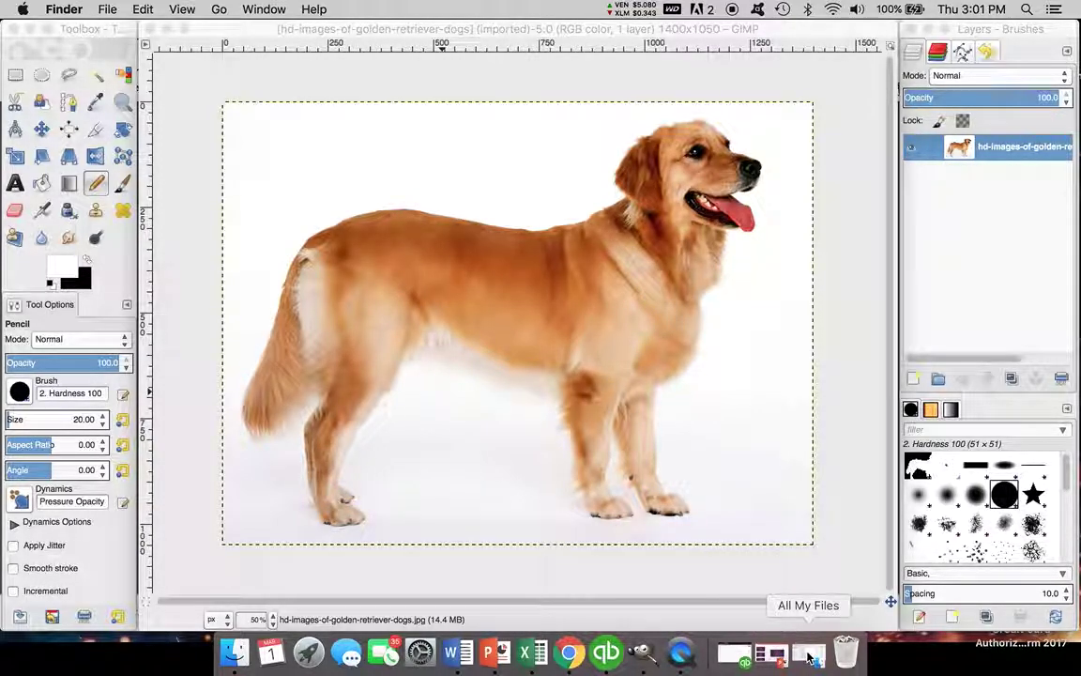
{"action": "left_click", "coordinate": [772, 654]}
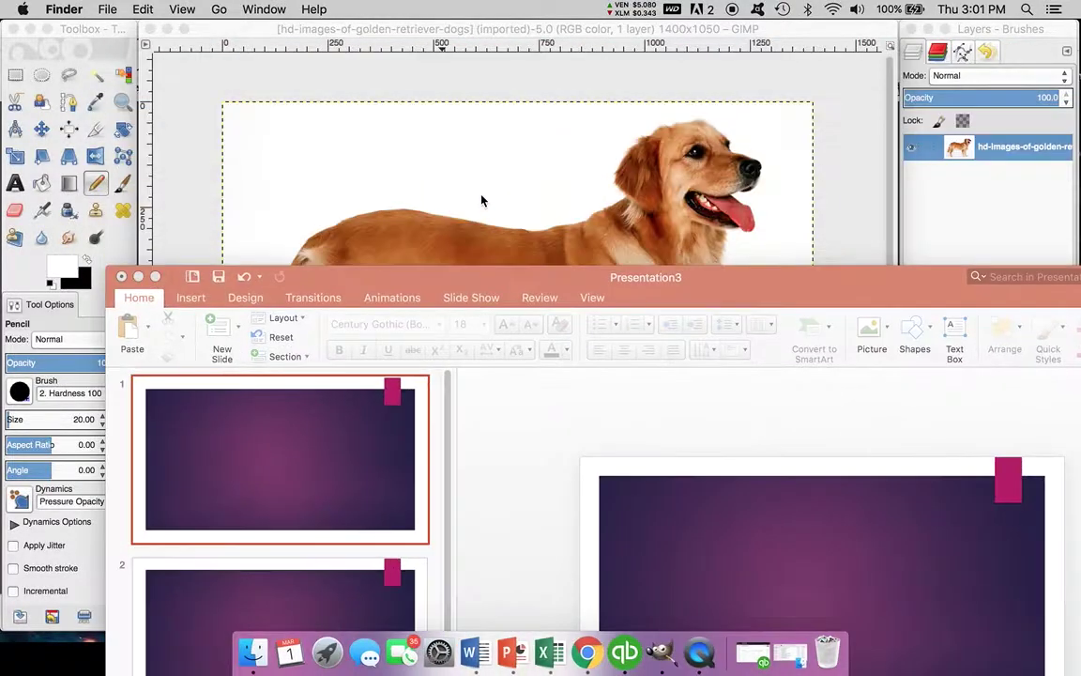
Insert the original Rivertowne Dental logo picture file onto slide 1
{"action": "left_click_drag", "start_coordinate": [605, 277], "coordinate": [525, 31]}
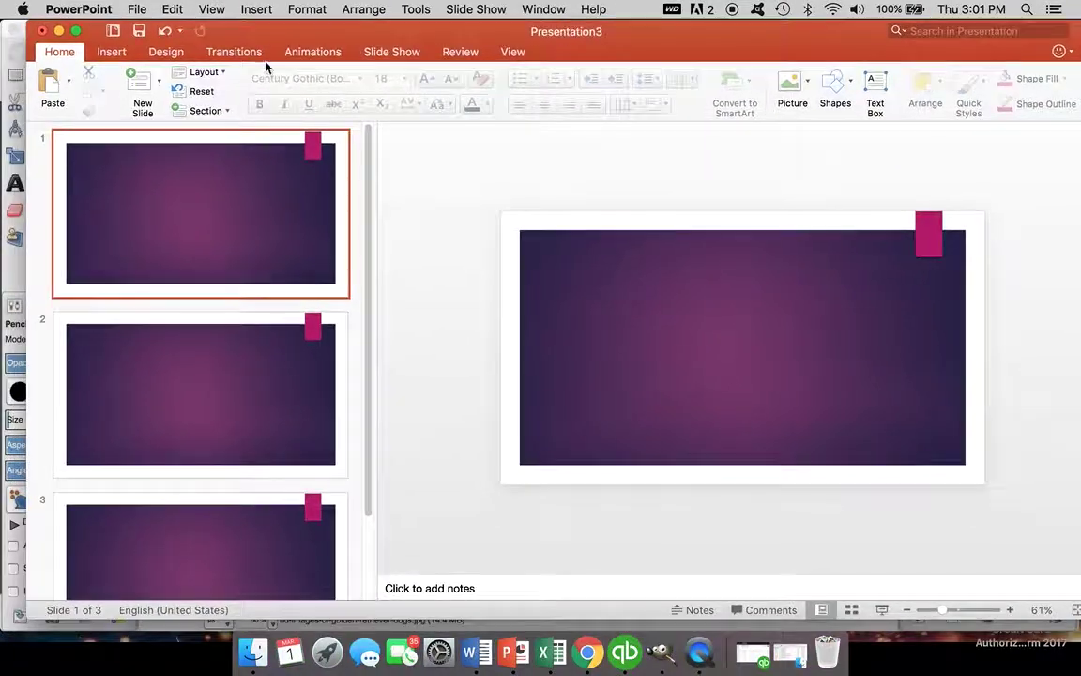
{"action": "left_click", "coordinate": [122, 53]}
{"action": "left_click", "coordinate": [198, 83]}
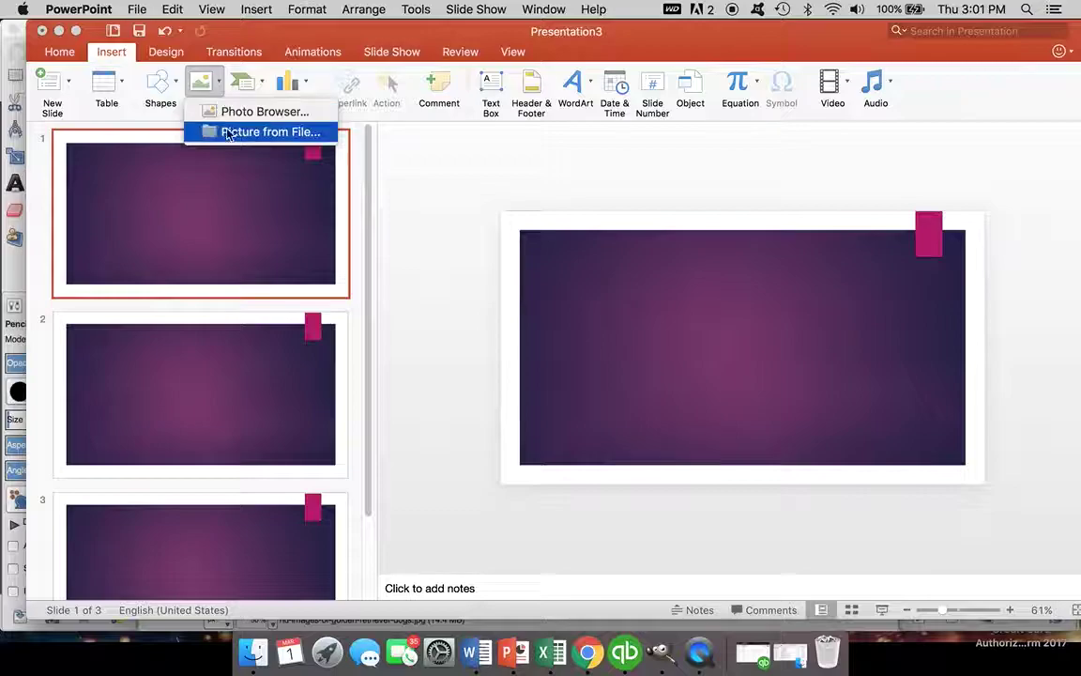
{"action": "left_click", "coordinate": [274, 133]}
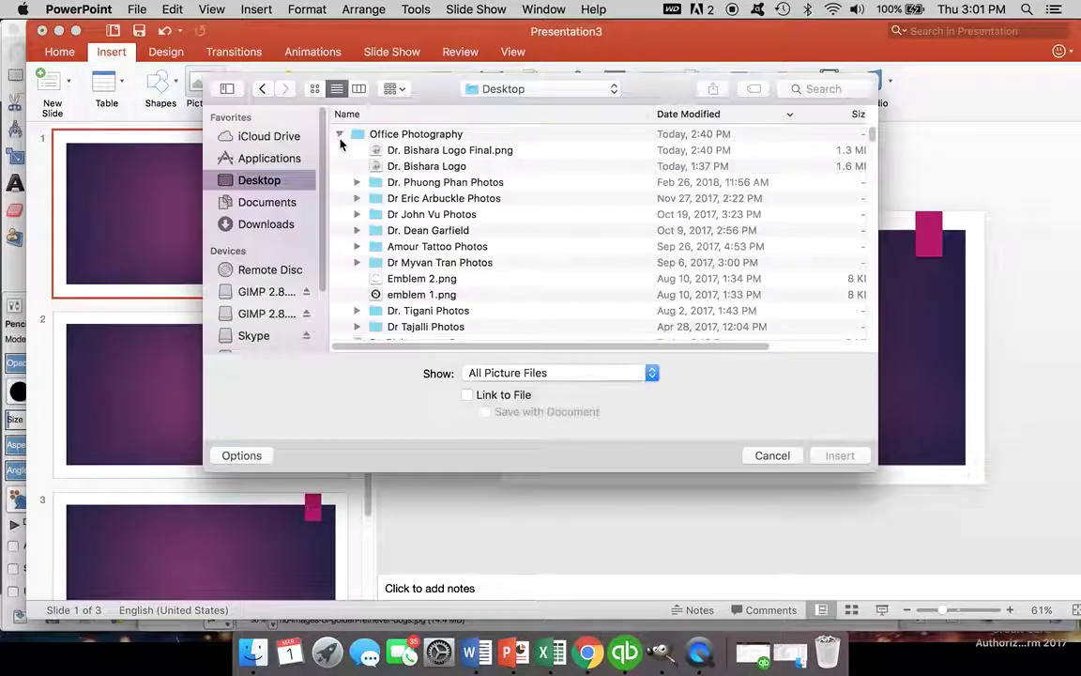
{"action": "left_click", "coordinate": [458, 170]}
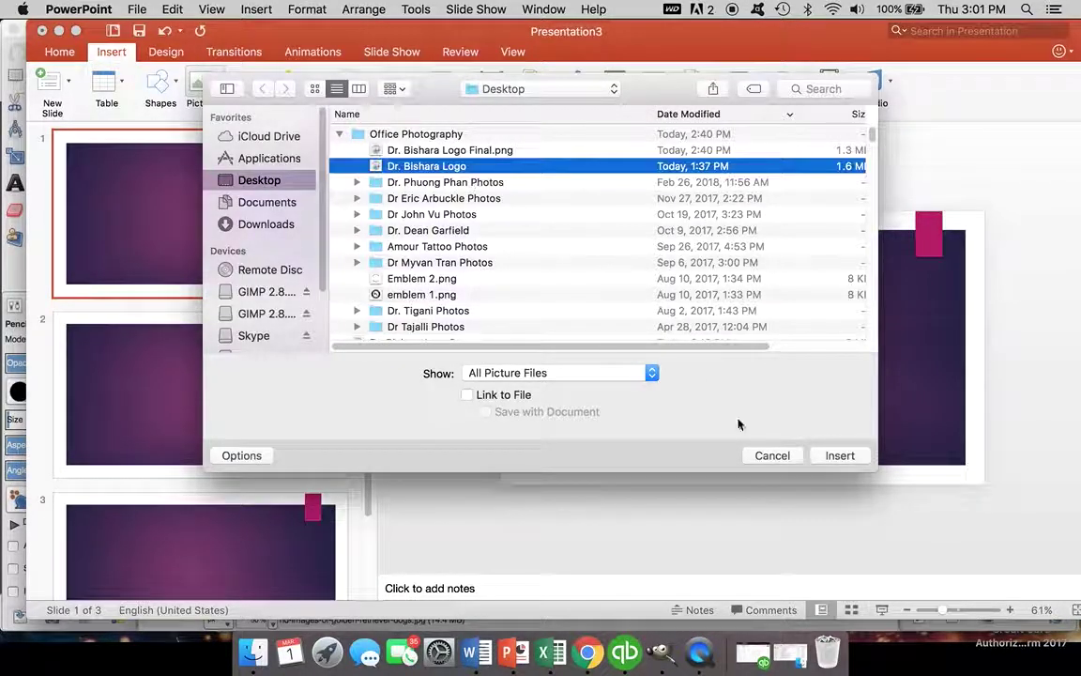
{"action": "left_click", "coordinate": [840, 455]}
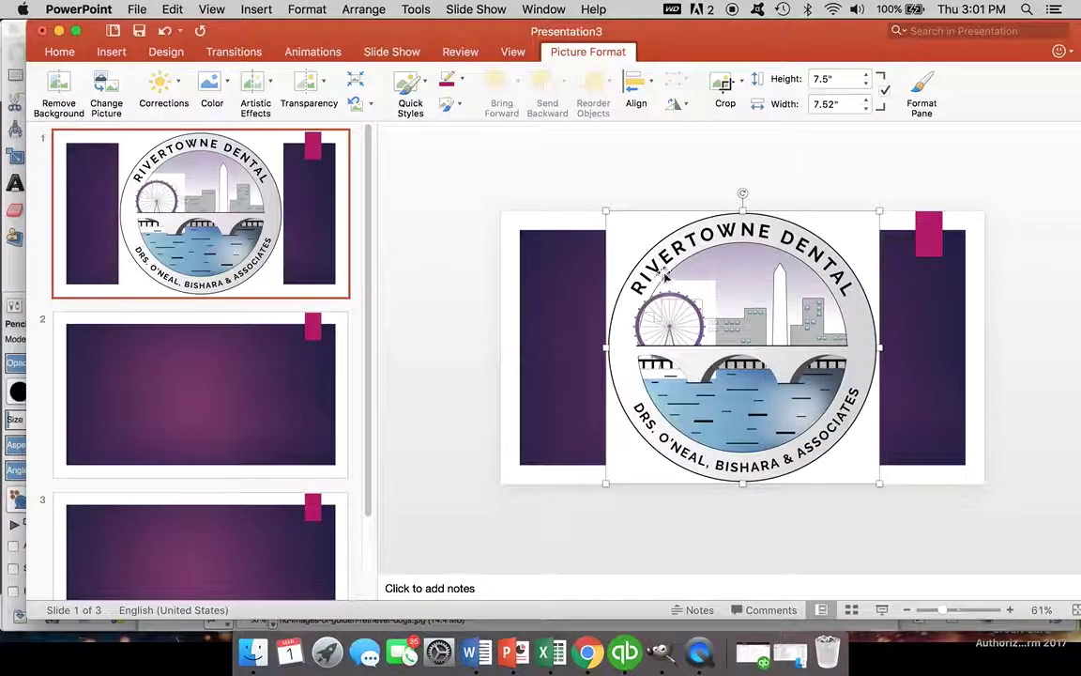
Shrink the logo to about 5.45 inches and move it against the slide's left edge
{"action": "left_click_drag", "start_coordinate": [605, 212], "coordinate": [685, 332]}
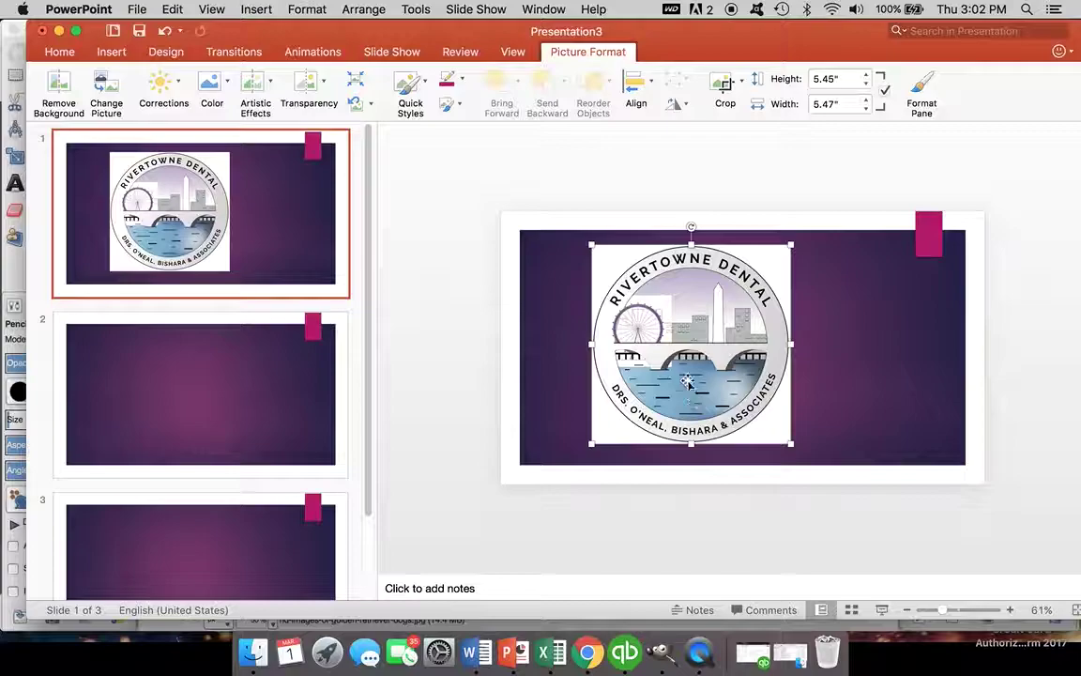
{"action": "left_click_drag", "start_coordinate": [635, 345], "coordinate": [568, 352]}
{"action": "left_click", "coordinate": [803, 338]}
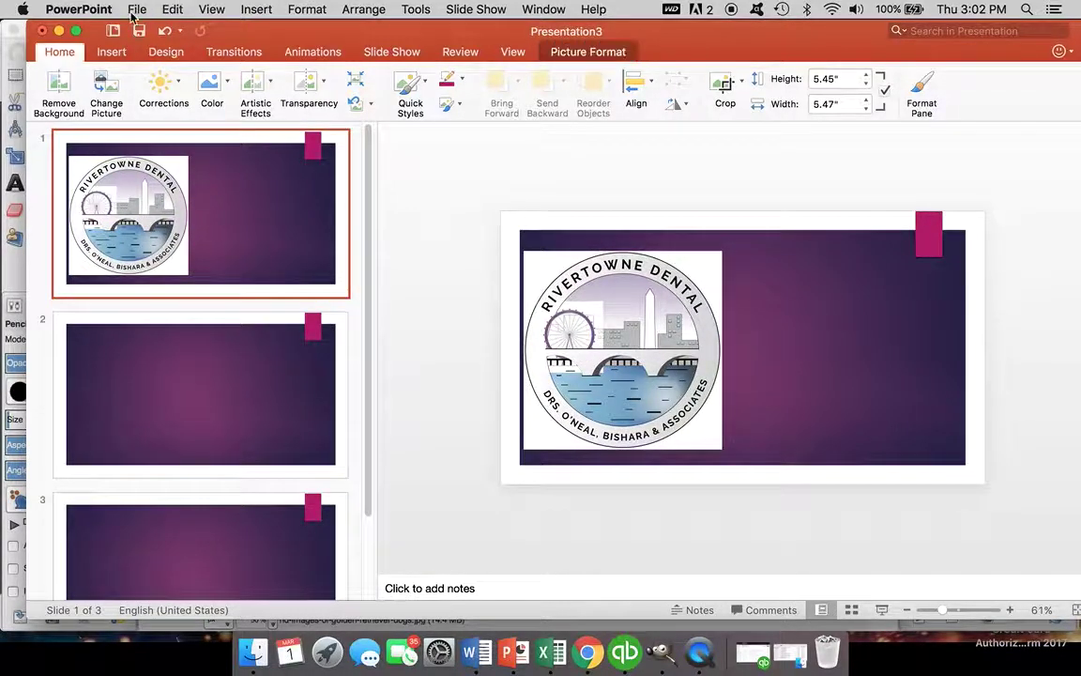
{"action": "left_click", "coordinate": [128, 58]}
{"action": "left_click", "coordinate": [202, 86]}
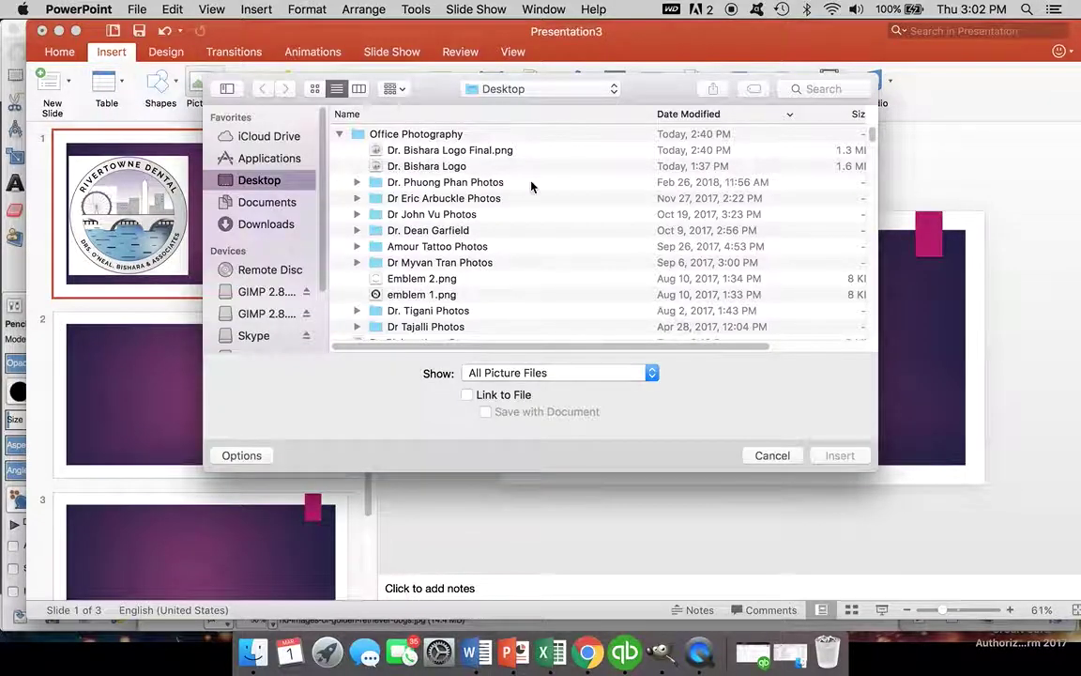
Insert the transparent PNG logo at 5.38 inches on the slide's right side, then minimise PowerPoint
{"action": "left_click", "coordinate": [529, 150]}
{"action": "left_click", "coordinate": [840, 456]}
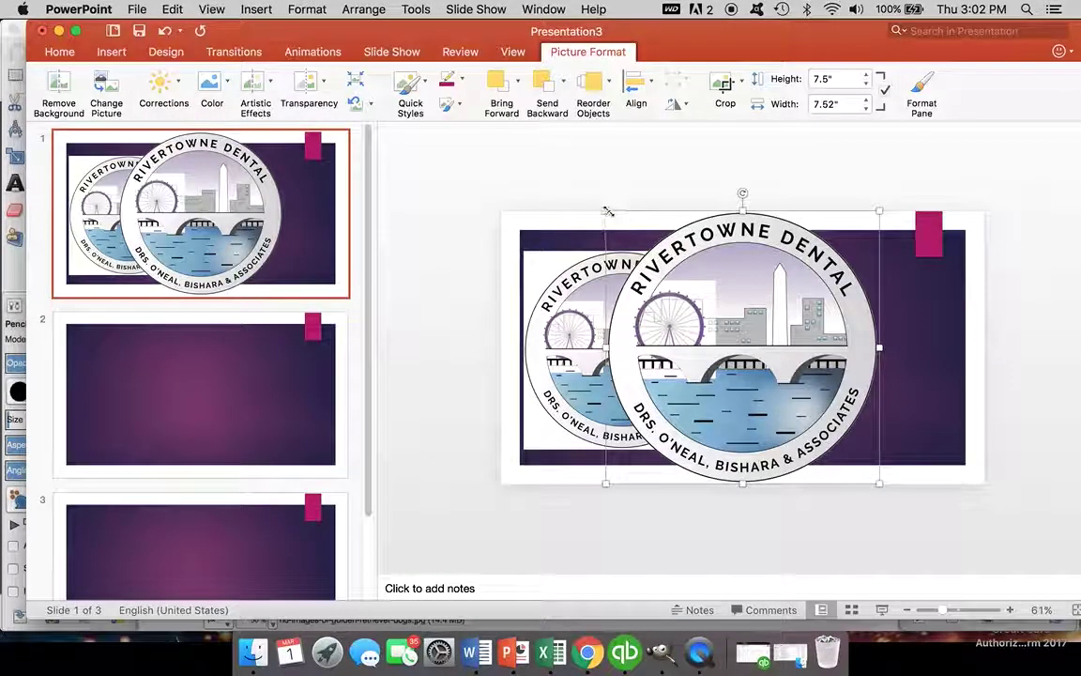
{"action": "left_click_drag", "start_coordinate": [607, 212], "coordinate": [672, 274]}
{"action": "left_click_drag", "start_coordinate": [766, 379], "coordinate": [823, 352]}
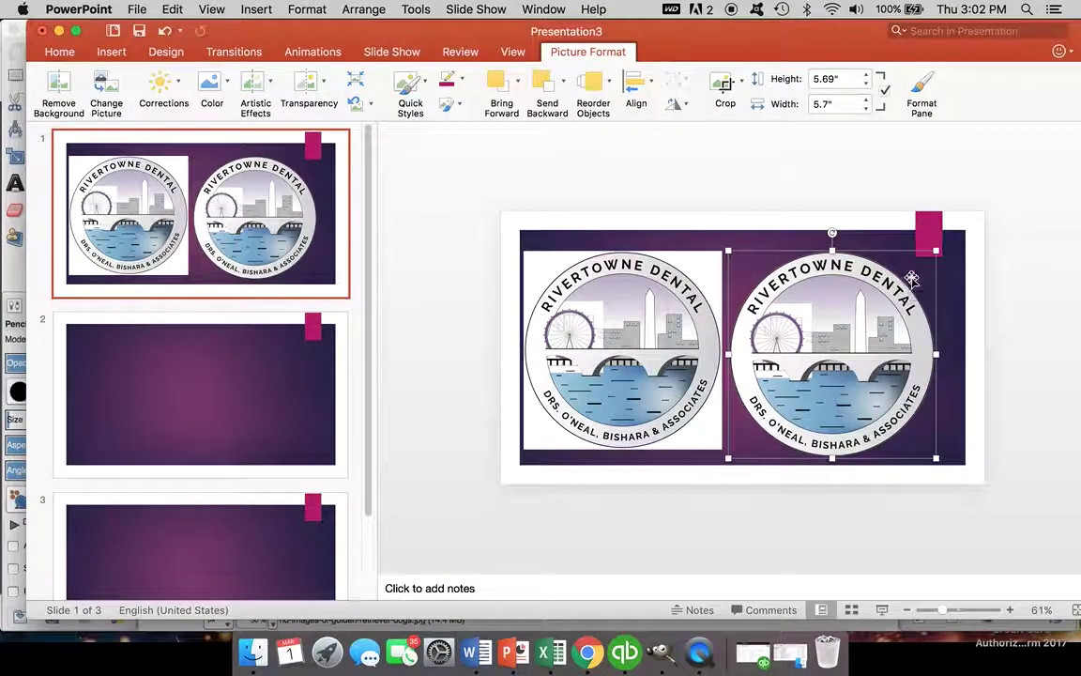
{"action": "left_click_drag", "start_coordinate": [935, 250], "coordinate": [924, 261]}
{"action": "left_click_drag", "start_coordinate": [863, 282], "coordinate": [873, 272]}
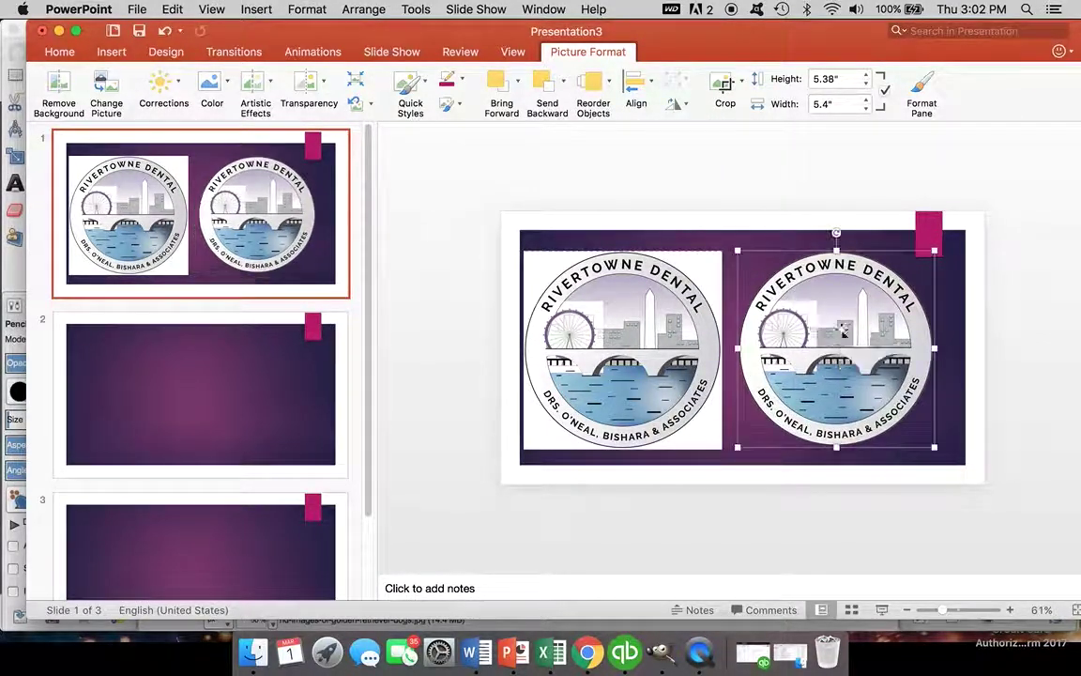
{"action": "left_click", "coordinate": [972, 302]}
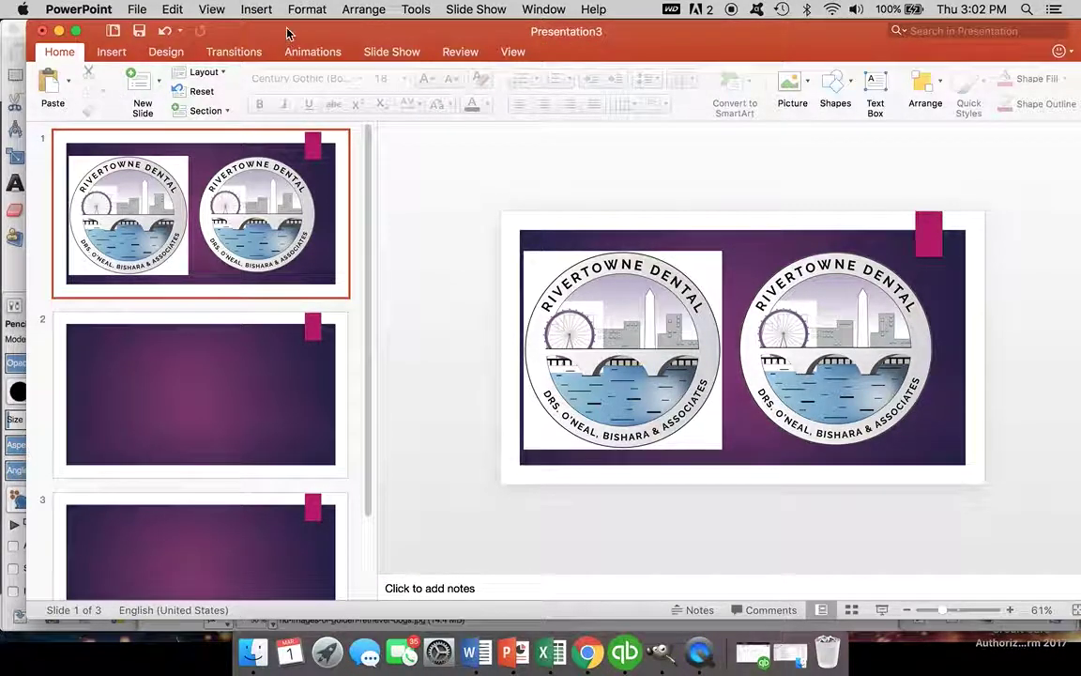
{"action": "left_click", "coordinate": [58, 32]}
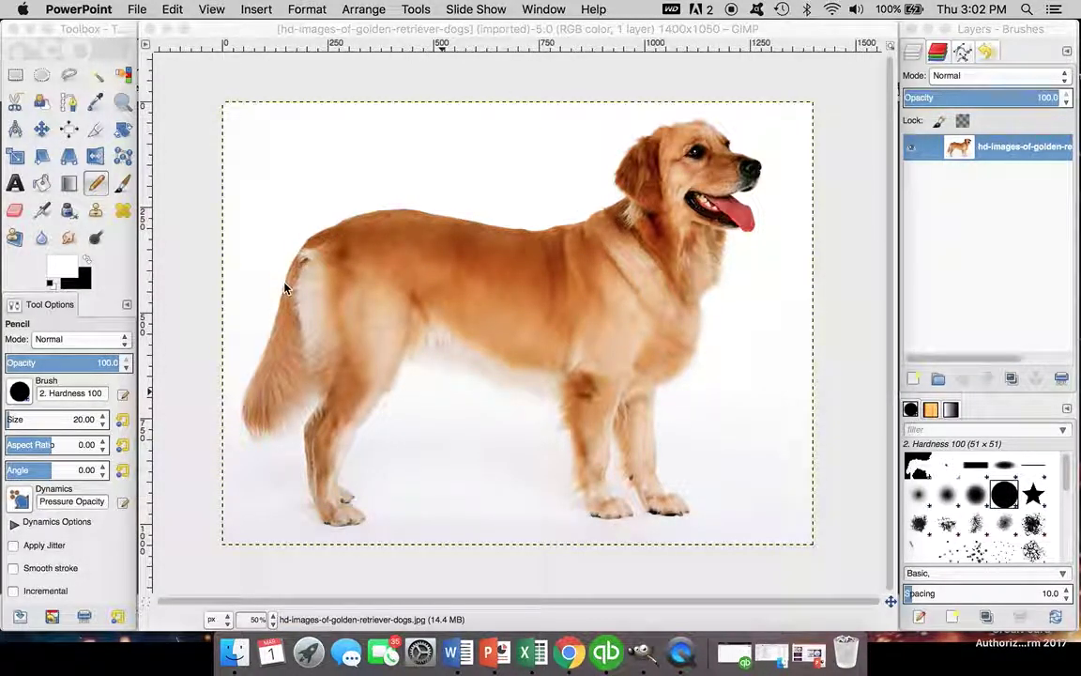
{"action": "left_click", "coordinate": [423, 30]}
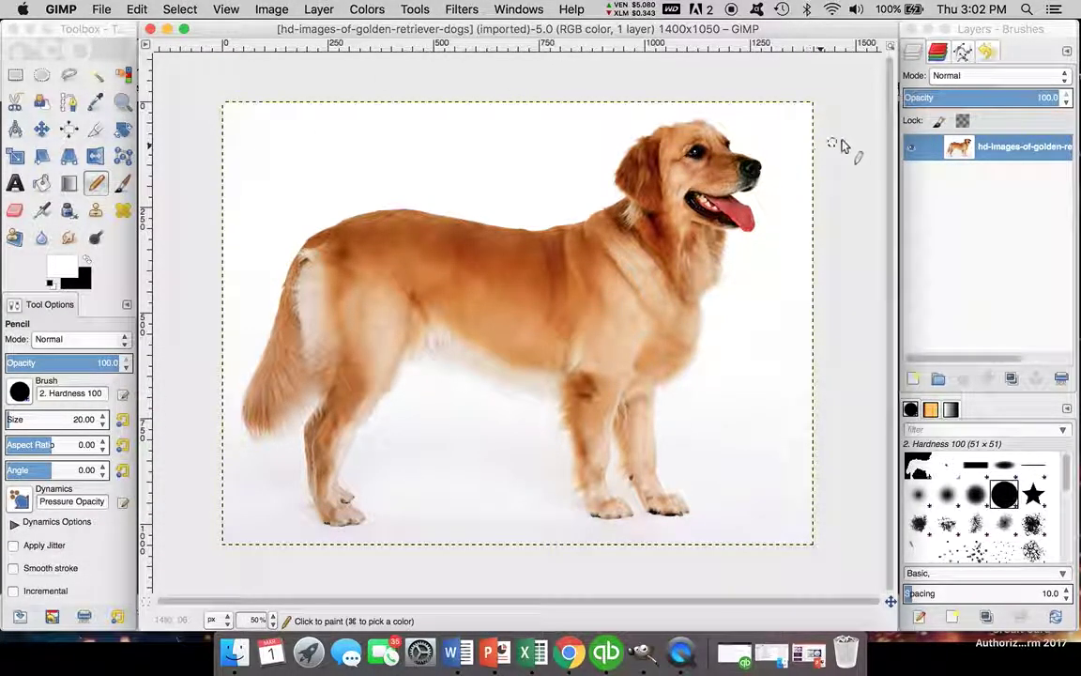
{"action": "left_click", "coordinate": [961, 179]}
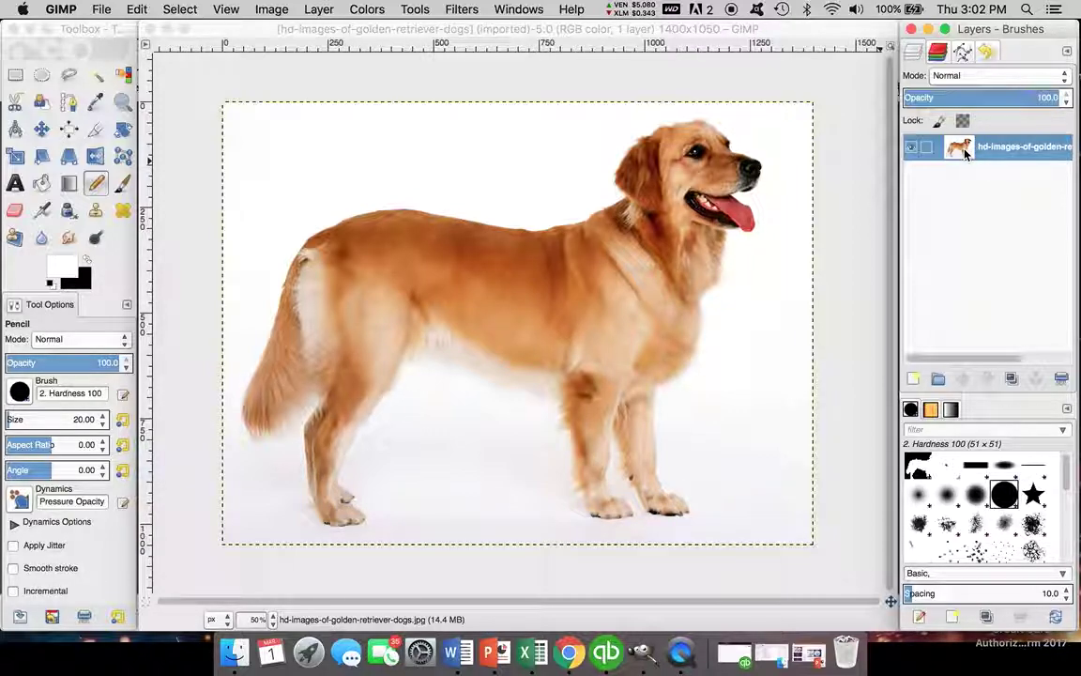
Add an alpha channel to the golden retriever layer, then duplicate it into a second copy
{"action": "right_click", "coordinate": [965, 154]}
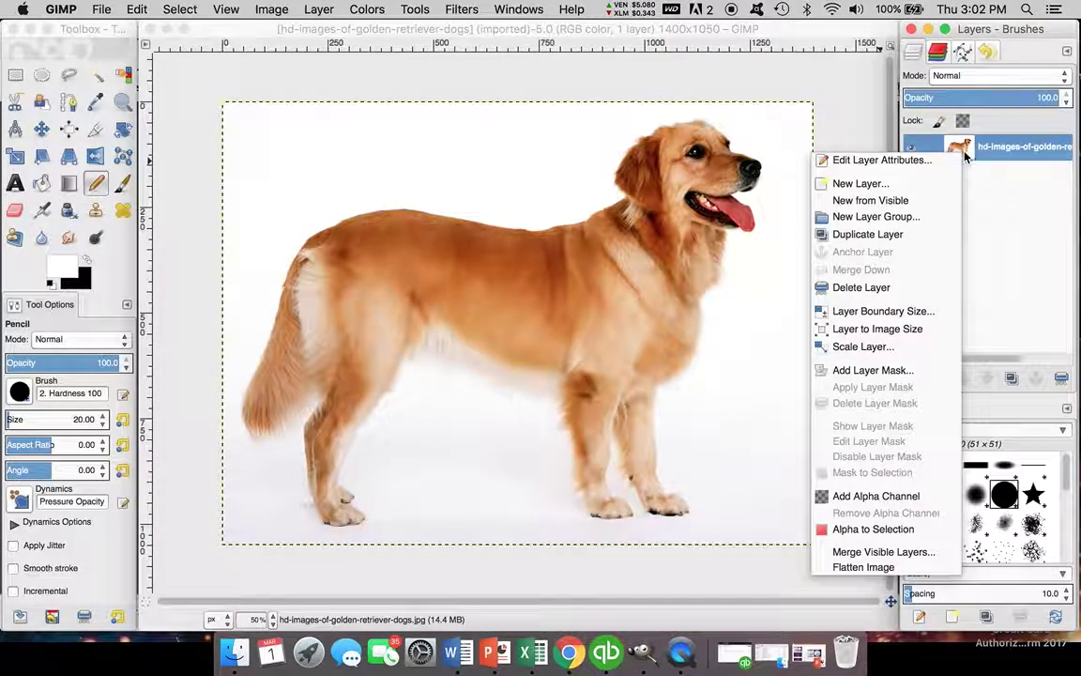
{"action": "left_click", "coordinate": [879, 498]}
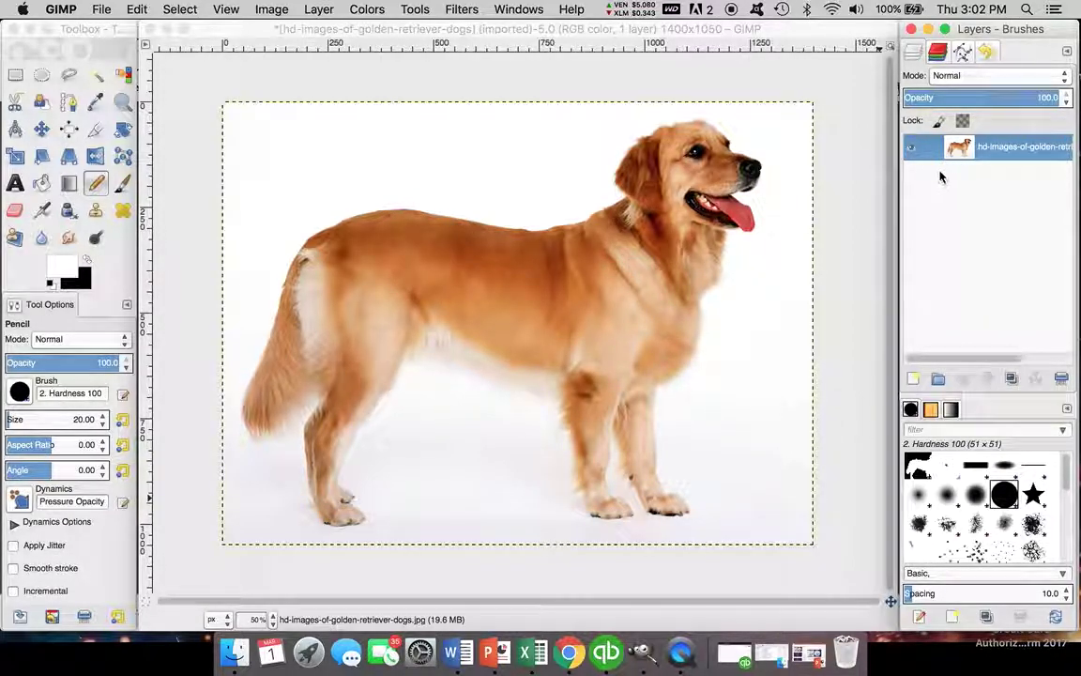
{"action": "right_click", "coordinate": [995, 148]}
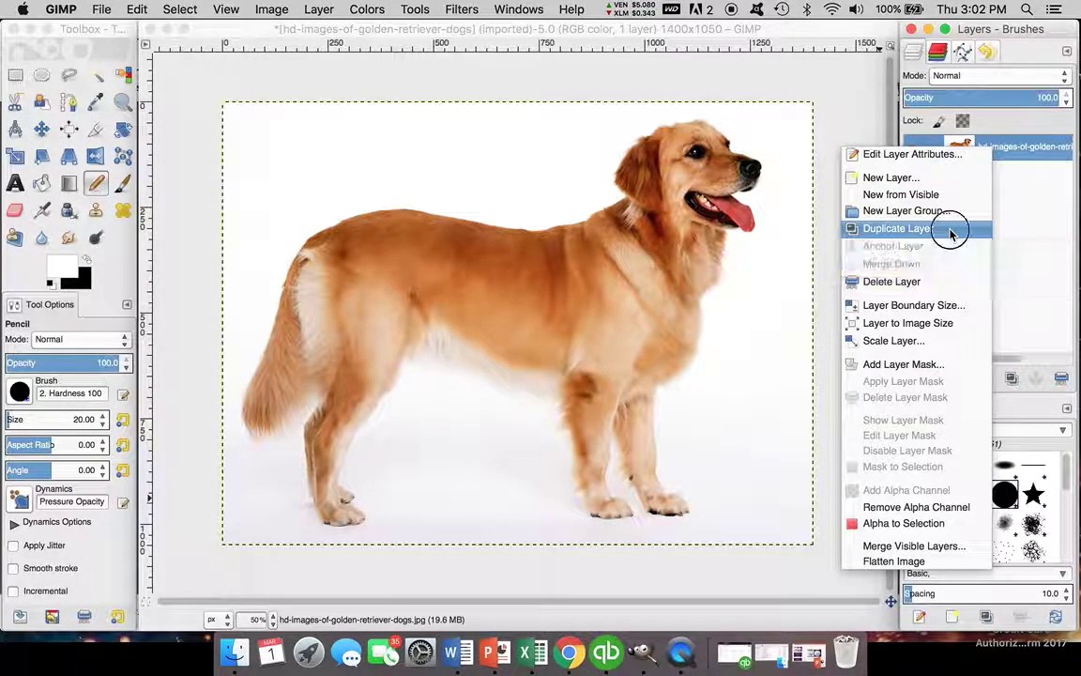
{"action": "left_click", "coordinate": [948, 229]}
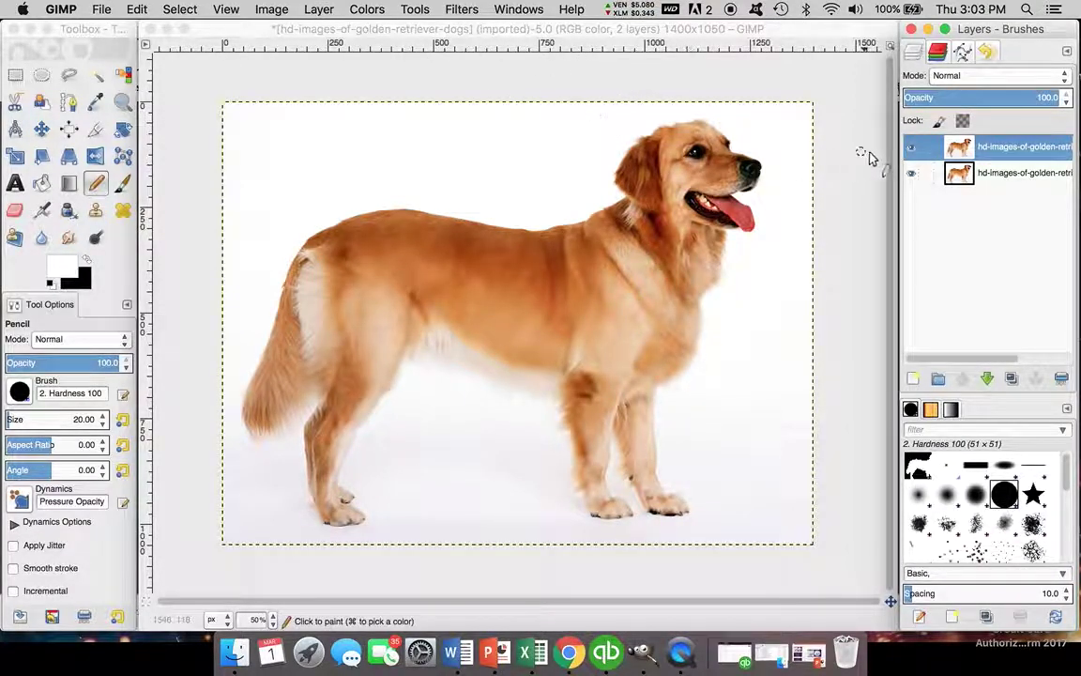
Desaturate the top dog layer to greyscale based on luminosity
{"action": "left_click", "coordinate": [365, 10]}
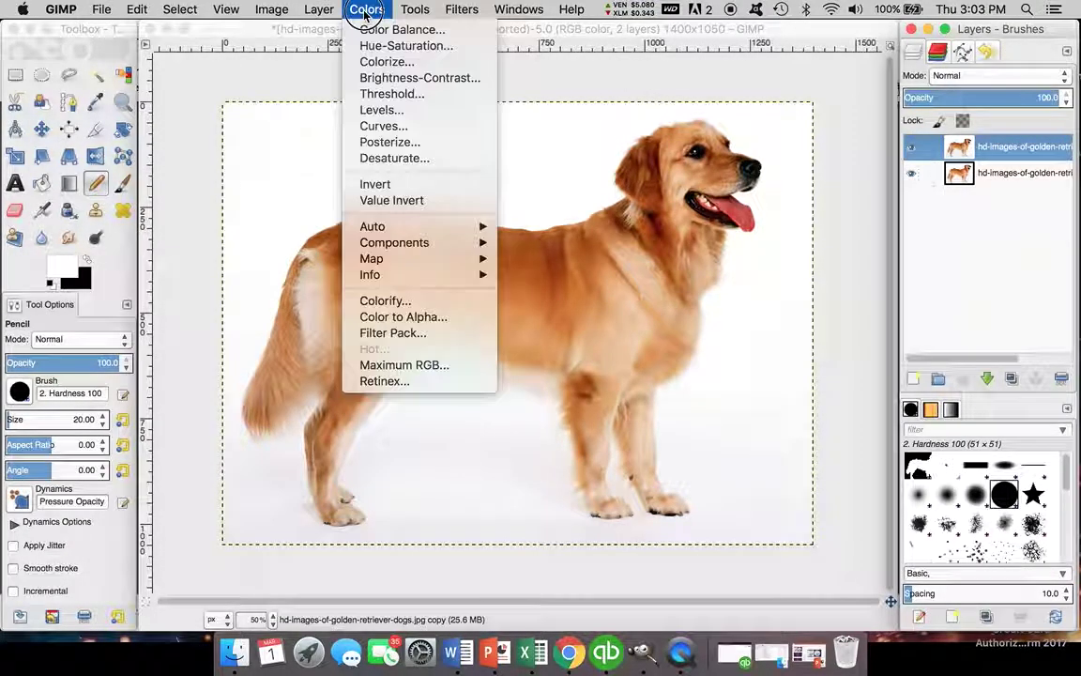
{"action": "left_click", "coordinate": [395, 157]}
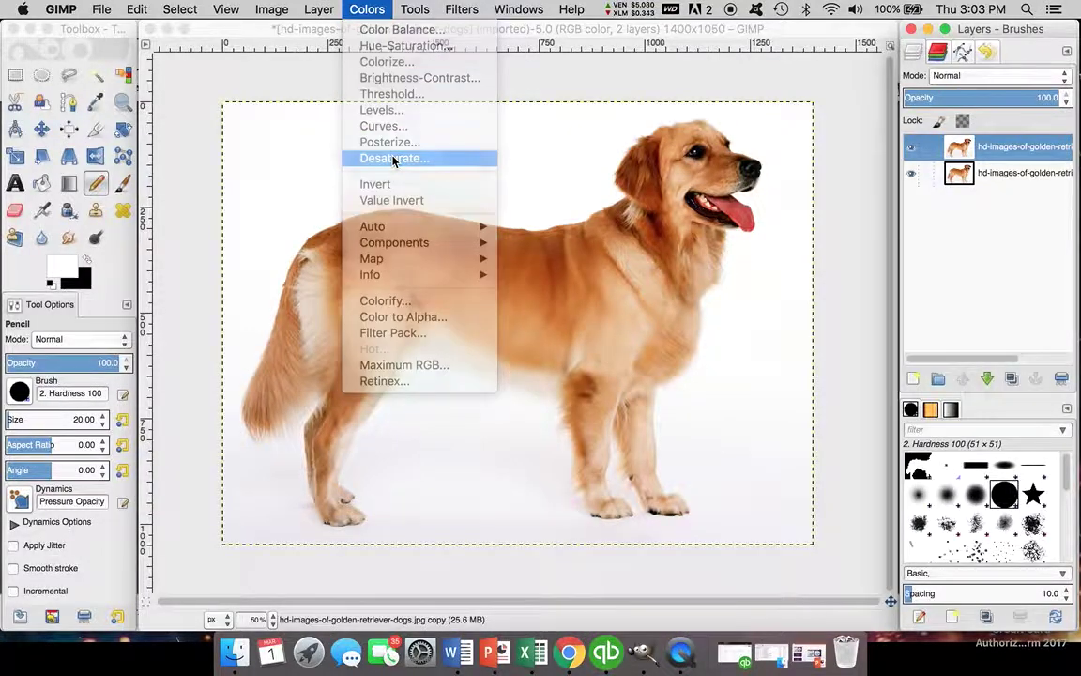
{"action": "left_click", "coordinate": [283, 113]}
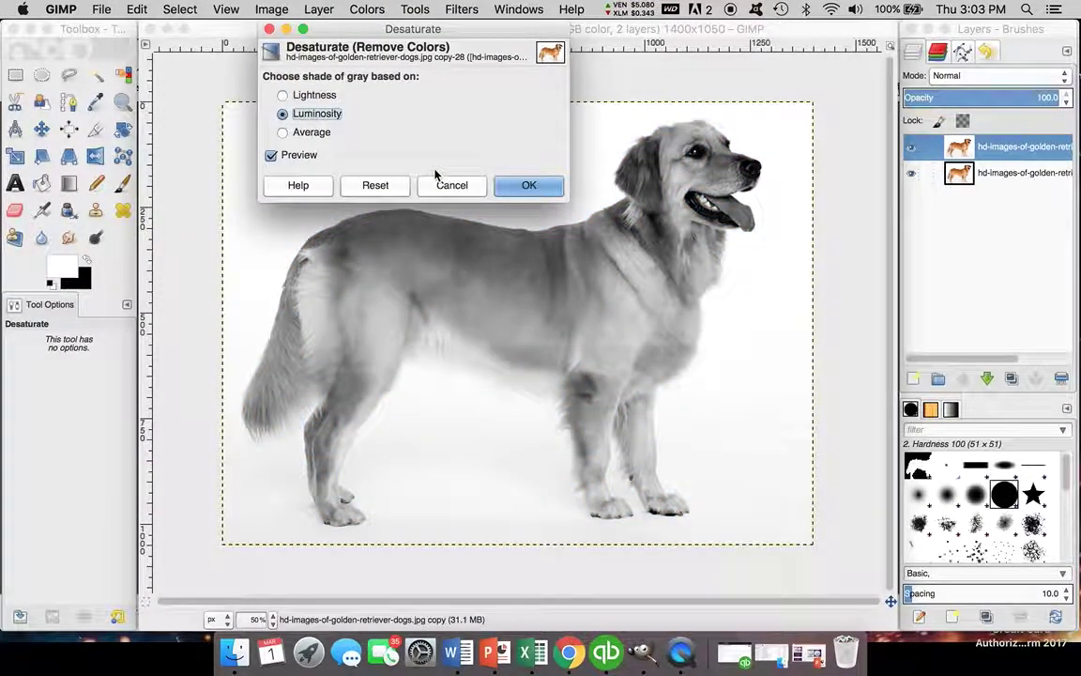
{"action": "left_click", "coordinate": [514, 187]}
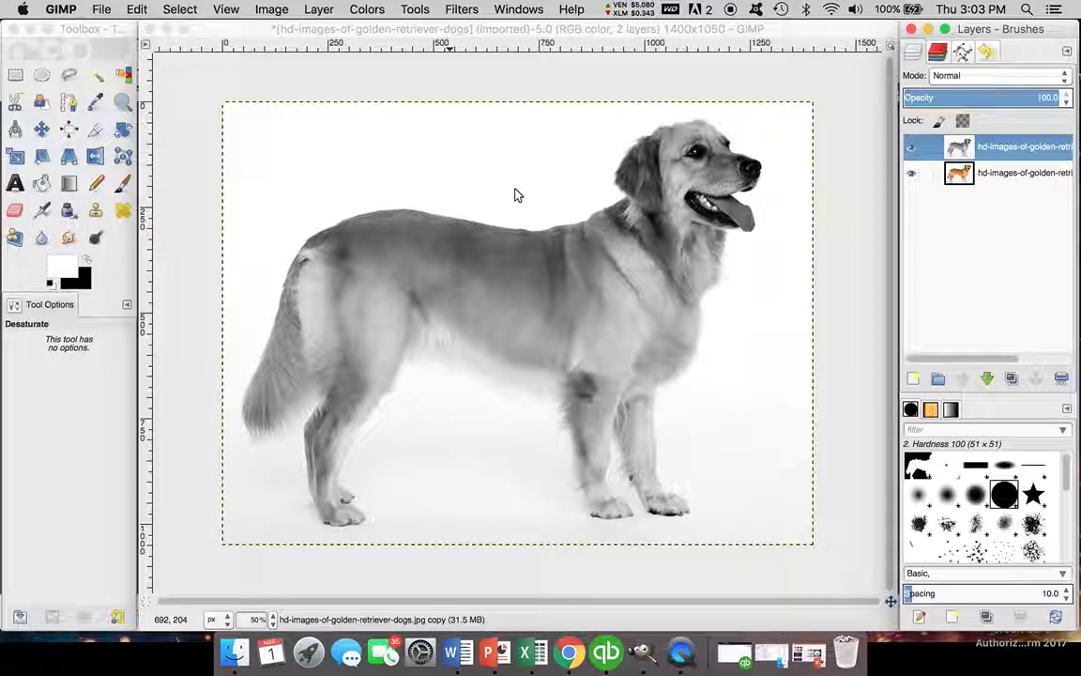
Apply Brightness -111 and Contrast 127 to turn the dog into a black silhouette
{"action": "left_click", "coordinate": [375, 11]}
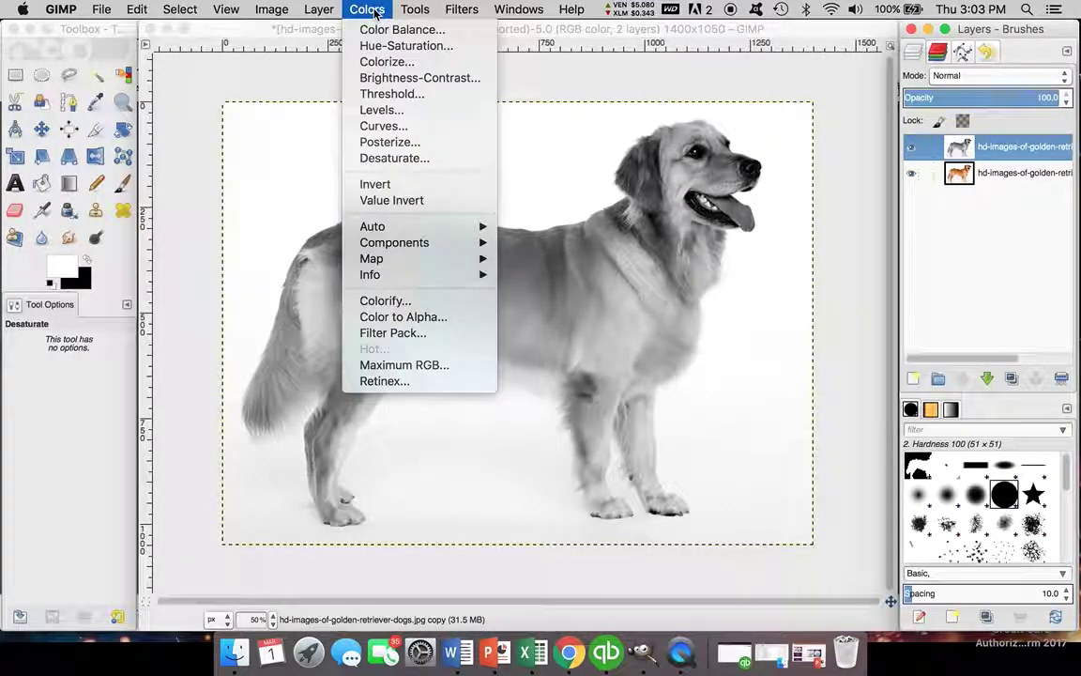
{"action": "left_click", "coordinate": [428, 80]}
{"action": "left_click_drag", "start_coordinate": [420, 134], "coordinate": [517, 131]}
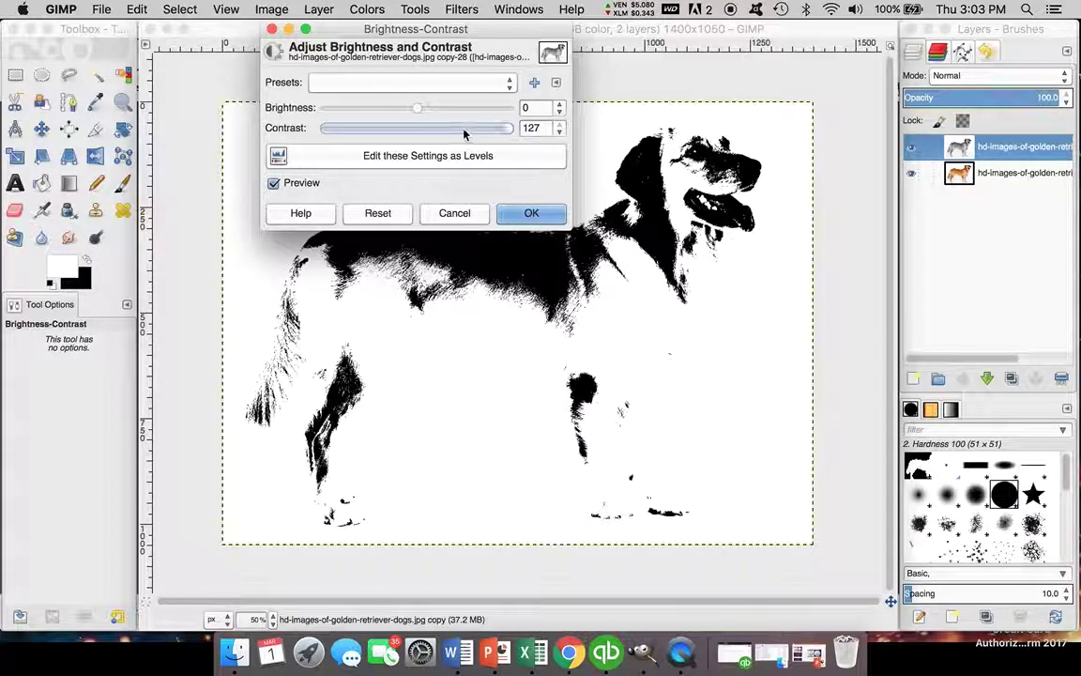
{"action": "left_click_drag", "start_coordinate": [416, 114], "coordinate": [338, 114]}
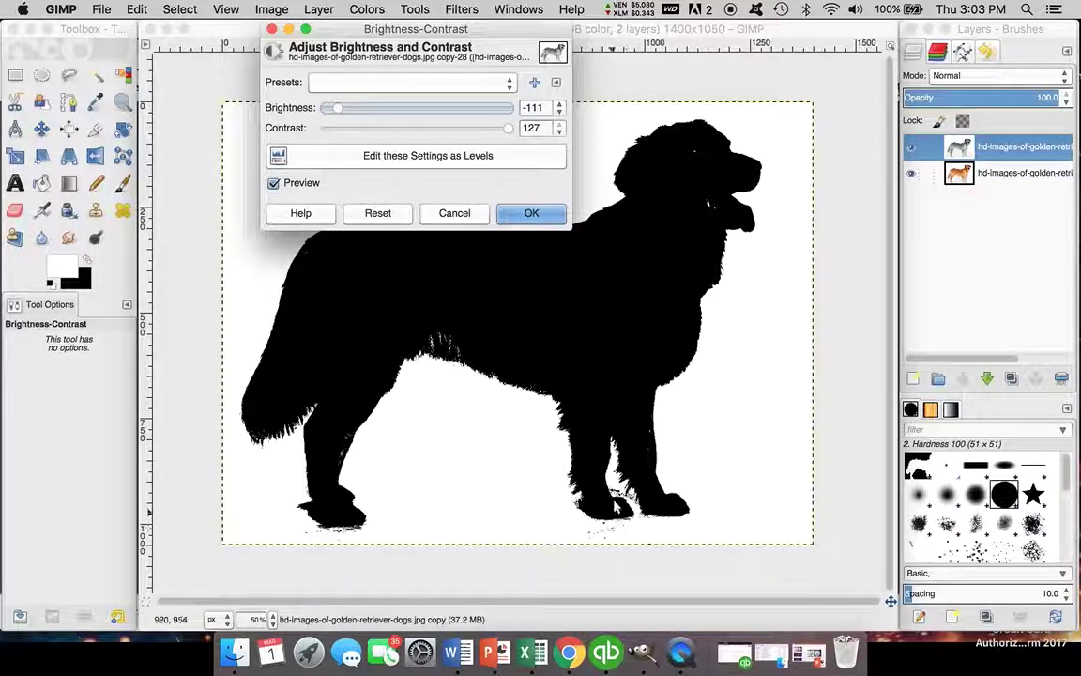
{"action": "left_click", "coordinate": [531, 213]}
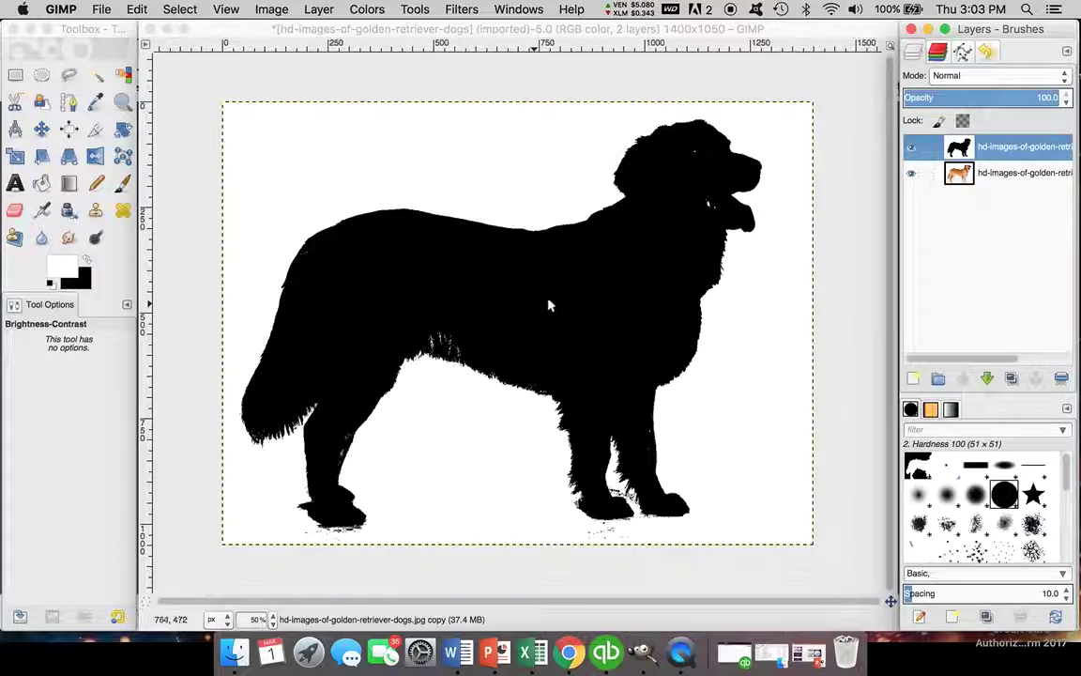
Select the Pencil tool, zoom to 100% and enlarge the brush to 65.75
{"action": "left_click", "coordinate": [95, 183]}
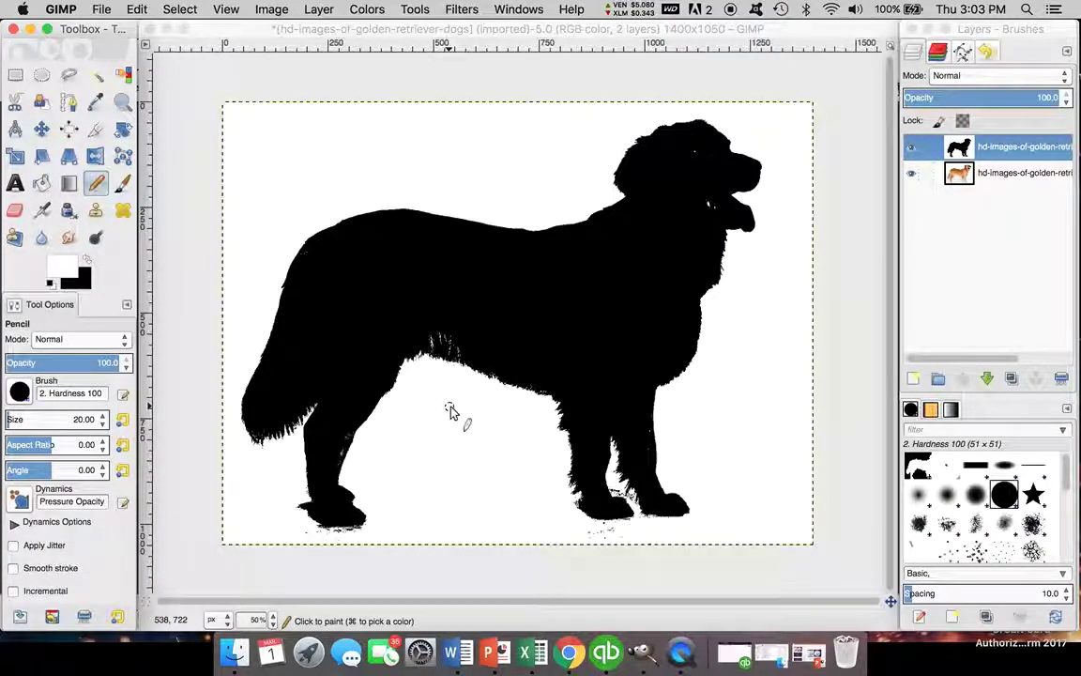
{"action": "left_click", "coordinate": [273, 621]}
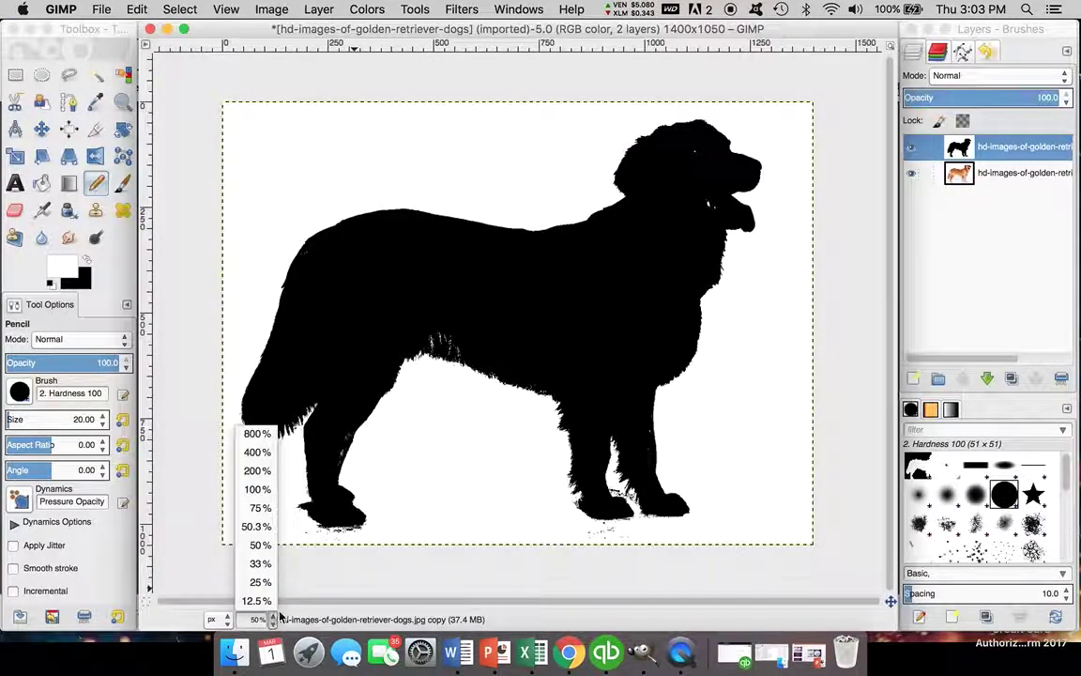
{"action": "left_click", "coordinate": [258, 489]}
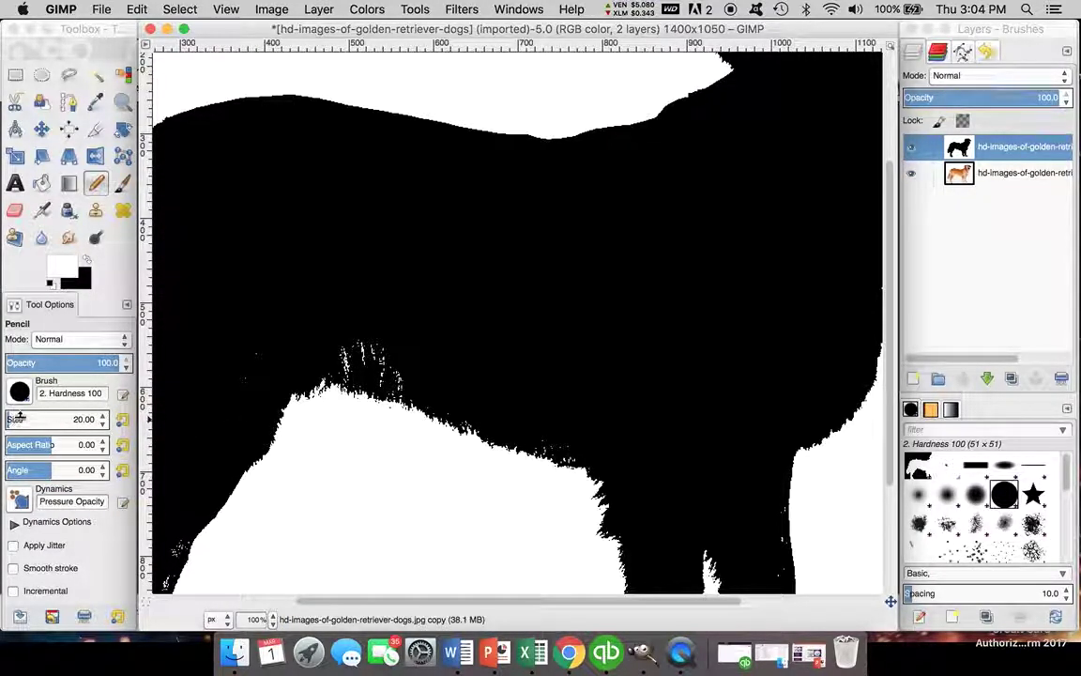
{"action": "left_click", "coordinate": [16, 418]}
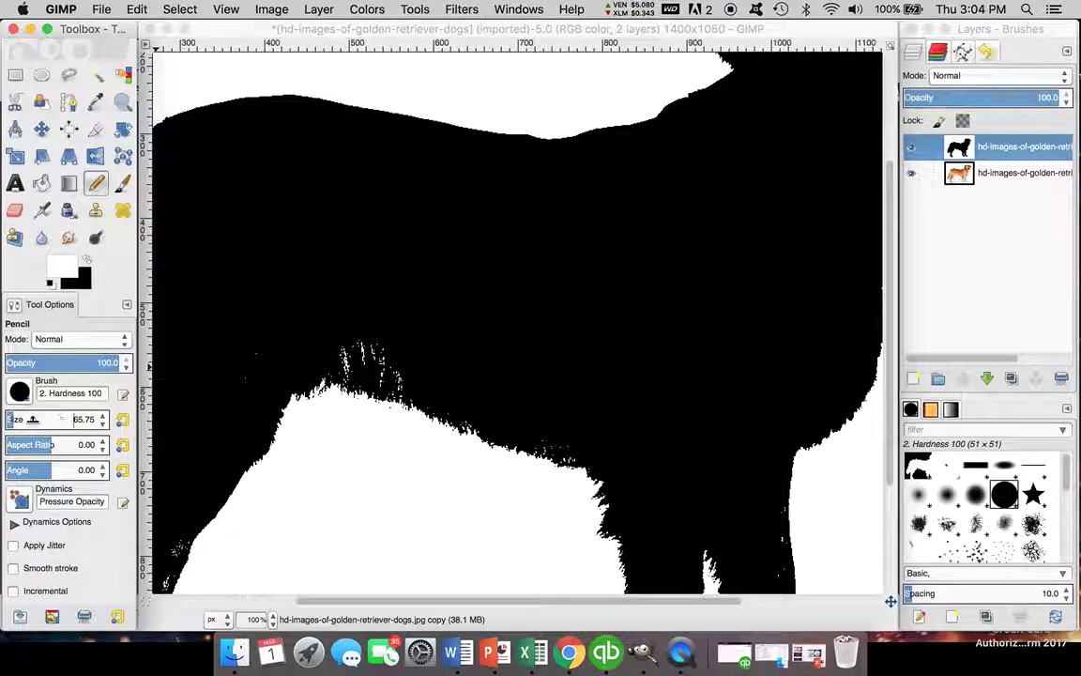
Paint black over the white specks in the head and the gap between chin fur and leg
{"action": "scroll", "coordinate": [282, 355], "scroll_direction": "left", "scroll_amount": 5}
{"action": "scroll", "coordinate": [281, 355], "scroll_direction": "down", "scroll_amount": 3}
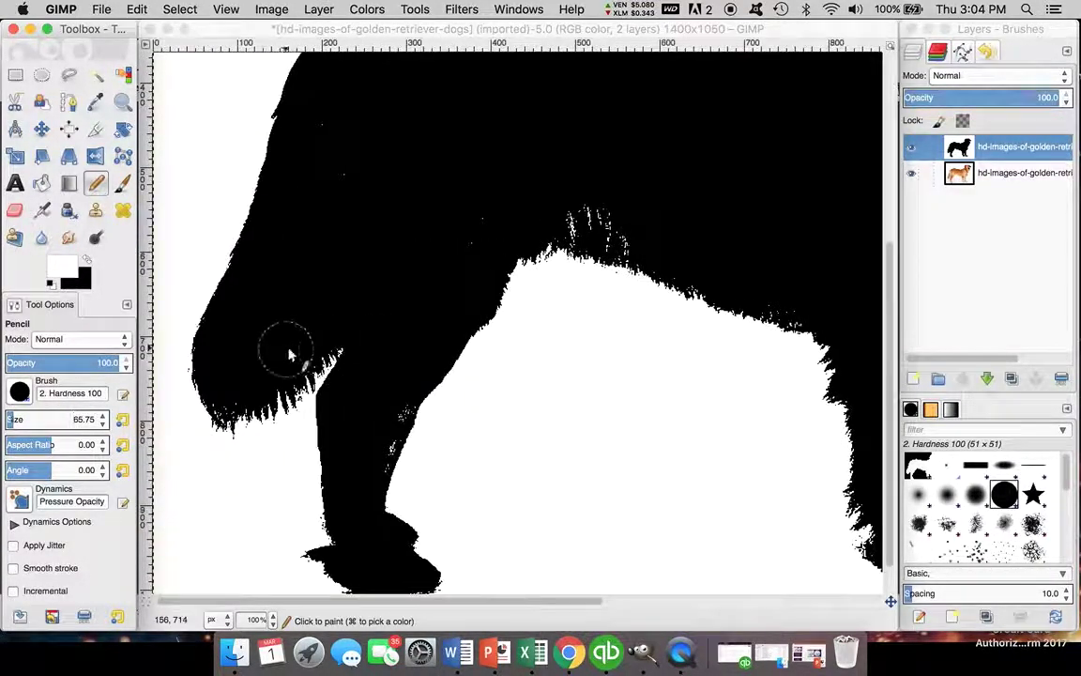
{"action": "scroll", "coordinate": [291, 354], "scroll_direction": "up", "scroll_amount": 6}
{"action": "scroll", "coordinate": [291, 355], "scroll_direction": "right", "scroll_amount": 4}
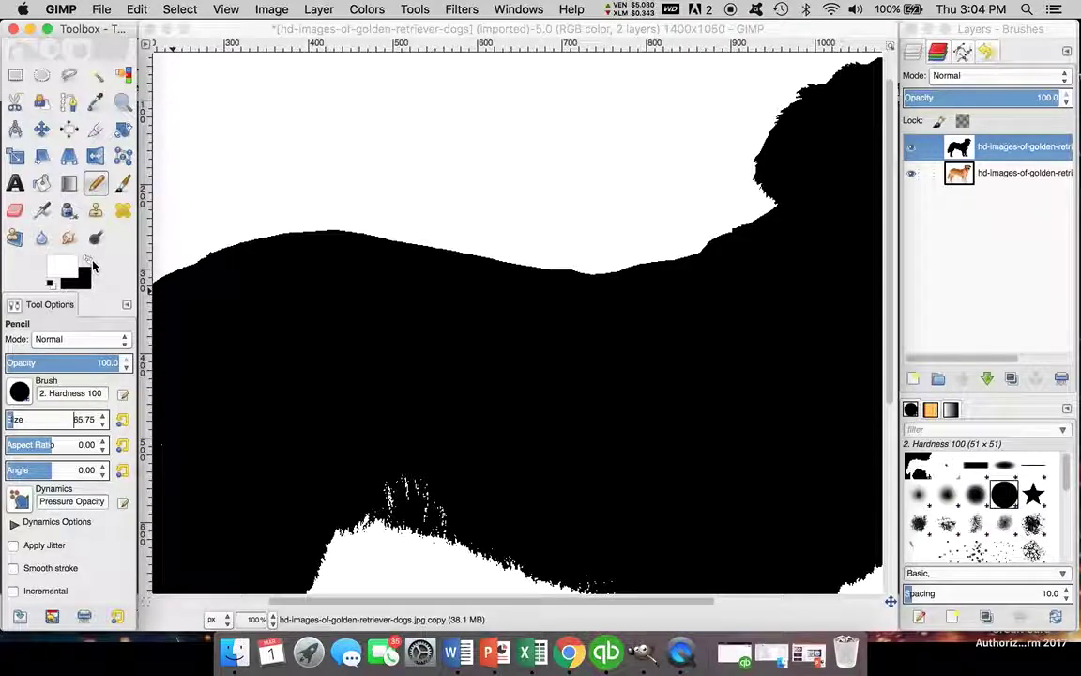
{"action": "scroll", "coordinate": [313, 358], "scroll_direction": "left", "scroll_amount": 4}
{"action": "scroll", "coordinate": [313, 358], "scroll_direction": "down", "scroll_amount": 3}
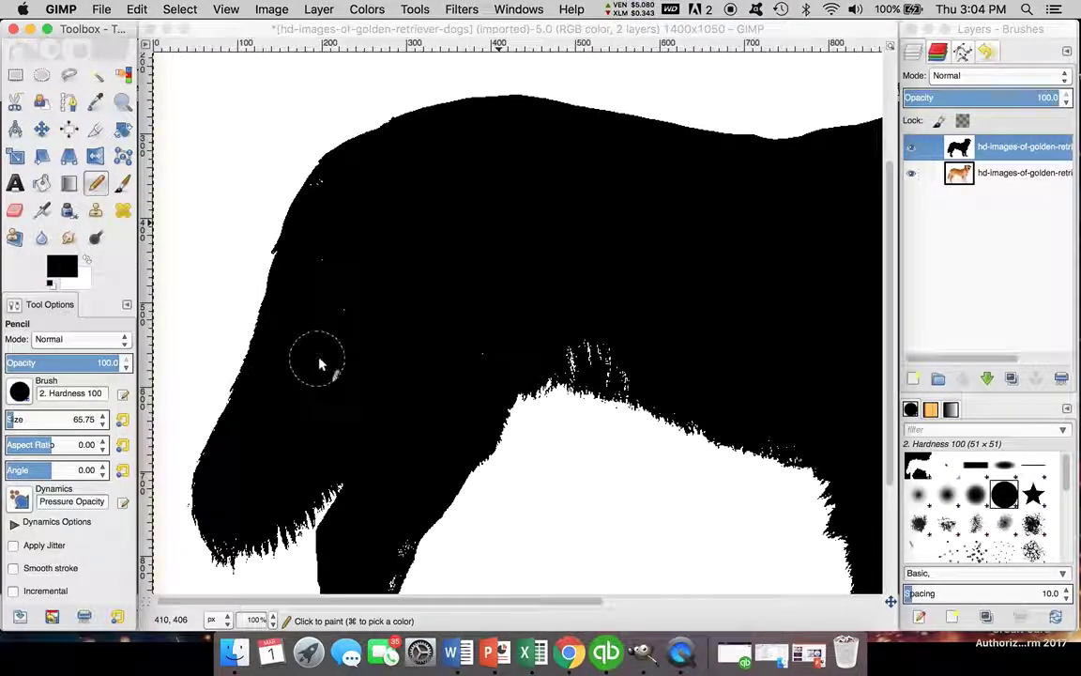
{"action": "left_click_drag", "start_coordinate": [351, 332], "coordinate": [335, 203]}
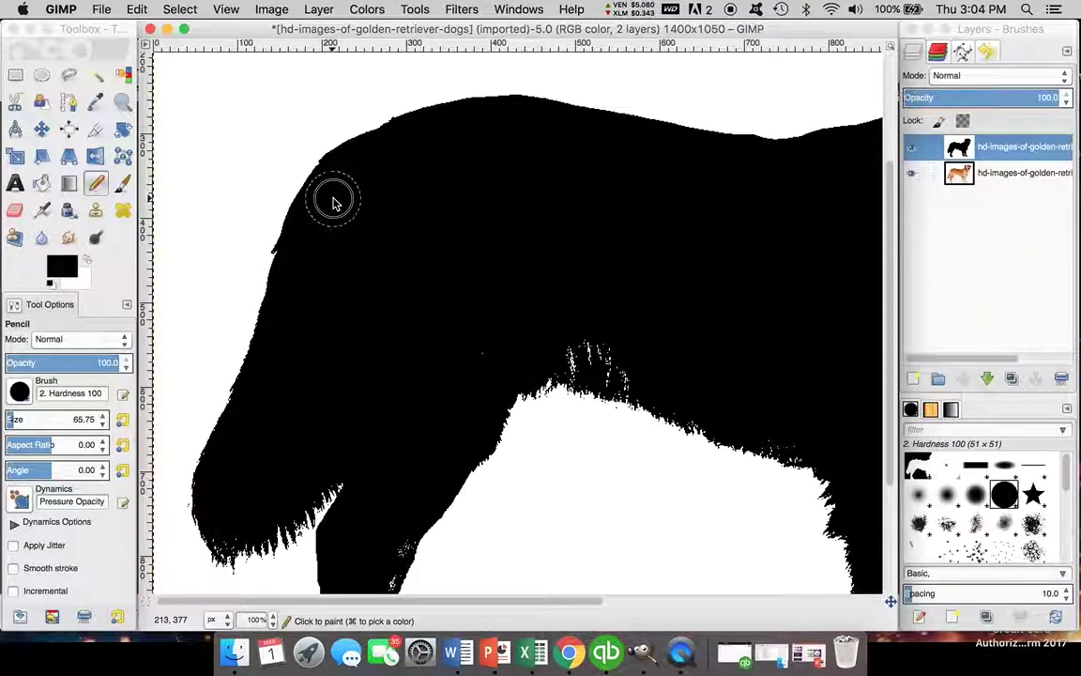
{"action": "left_click_drag", "start_coordinate": [335, 203], "coordinate": [338, 210]}
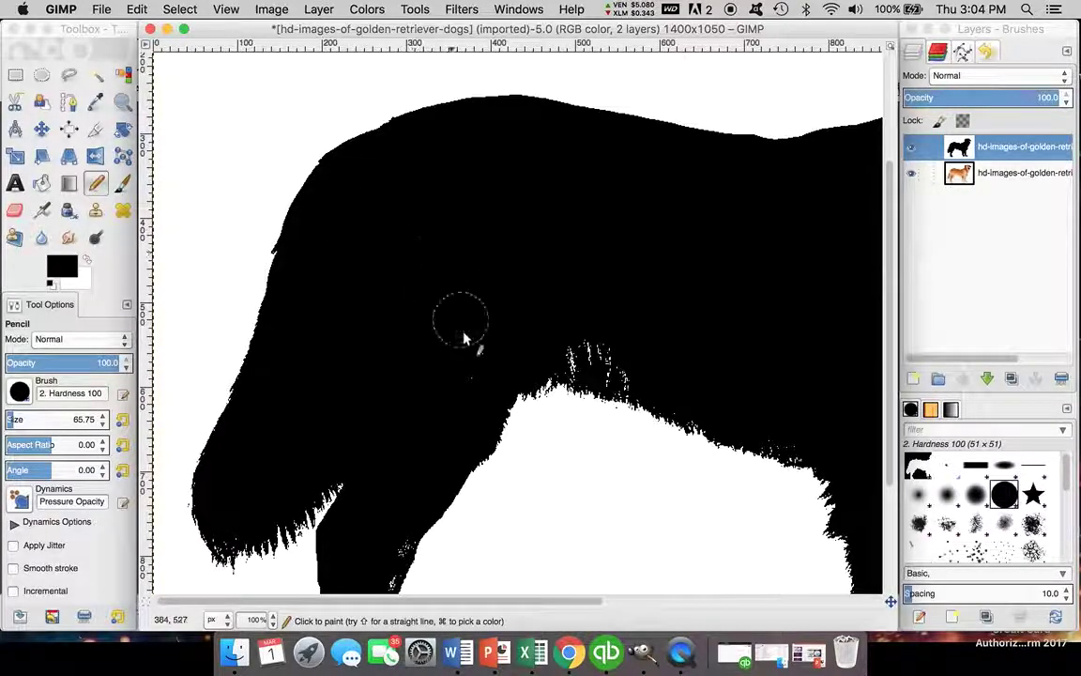
{"action": "scroll", "coordinate": [319, 460], "scroll_direction": "down", "scroll_amount": 4}
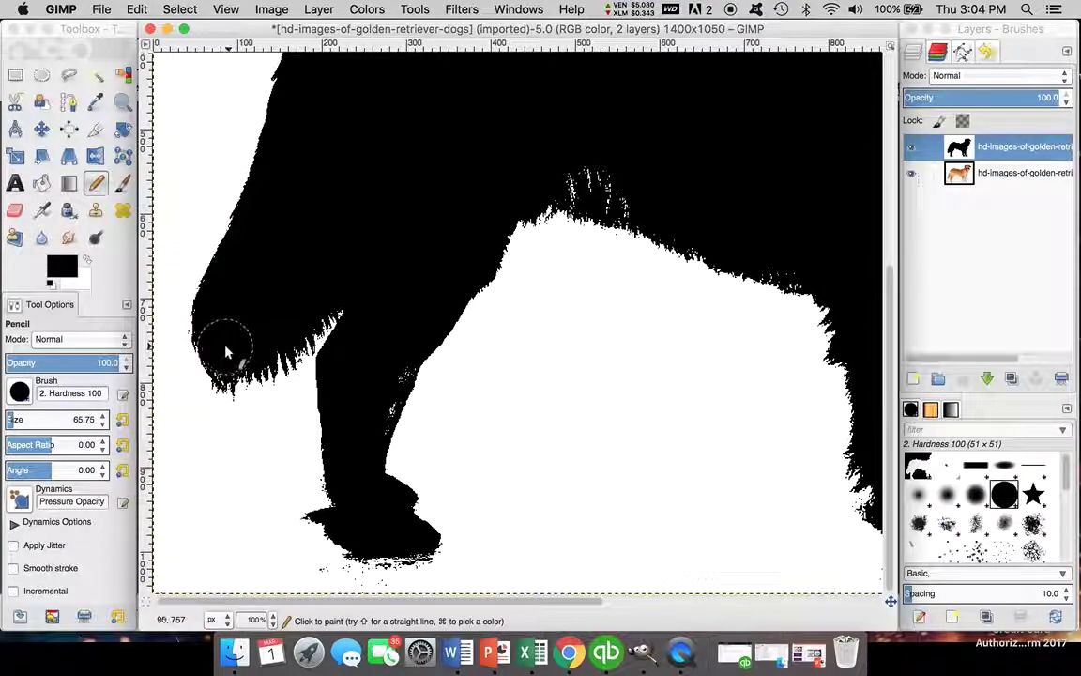
{"action": "left_click_drag", "start_coordinate": [334, 292], "coordinate": [382, 291]}
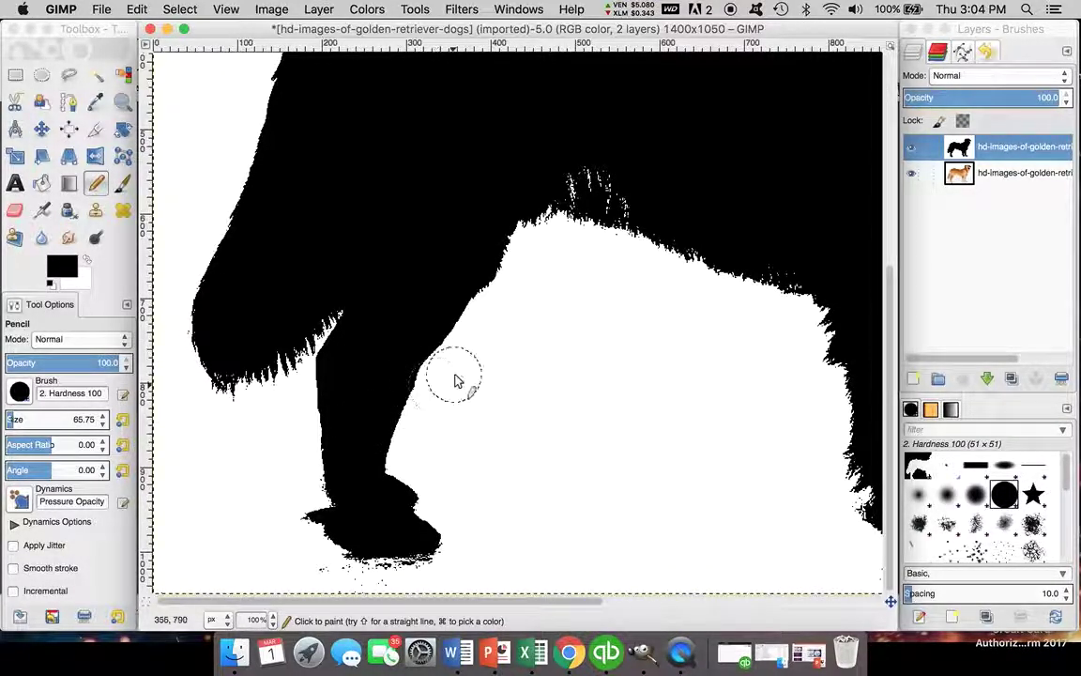
Paint the white hair strands under the belly black, then make white the painting colour
{"action": "left_click_drag", "start_coordinate": [586, 176], "coordinate": [585, 193]}
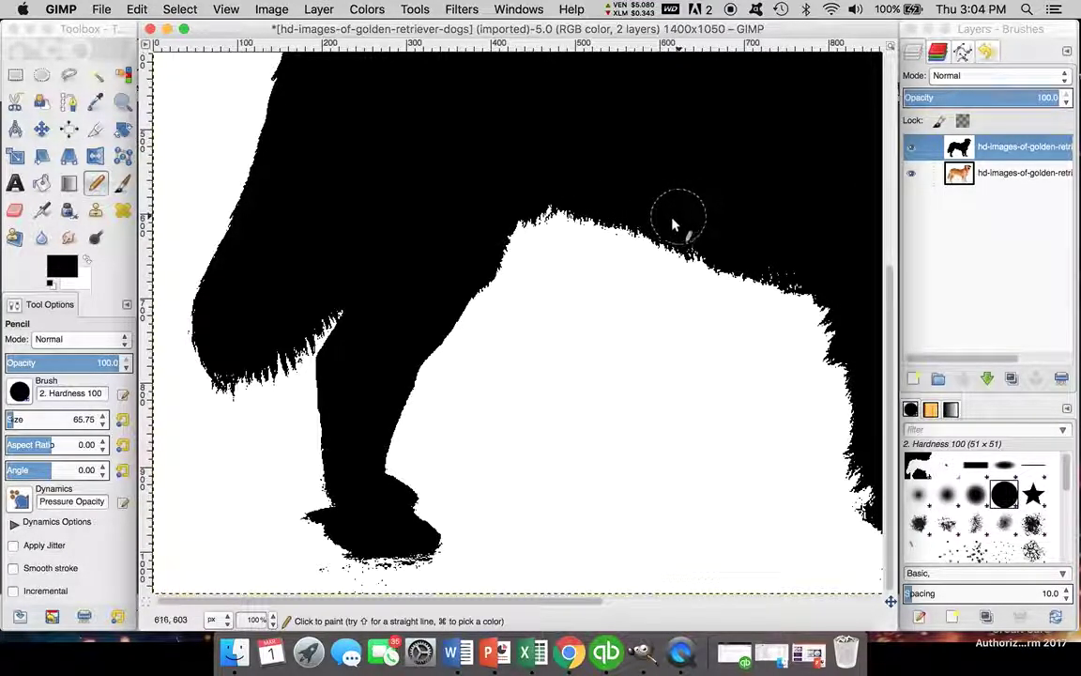
{"action": "scroll", "coordinate": [672, 224], "scroll_direction": "right", "scroll_amount": 10}
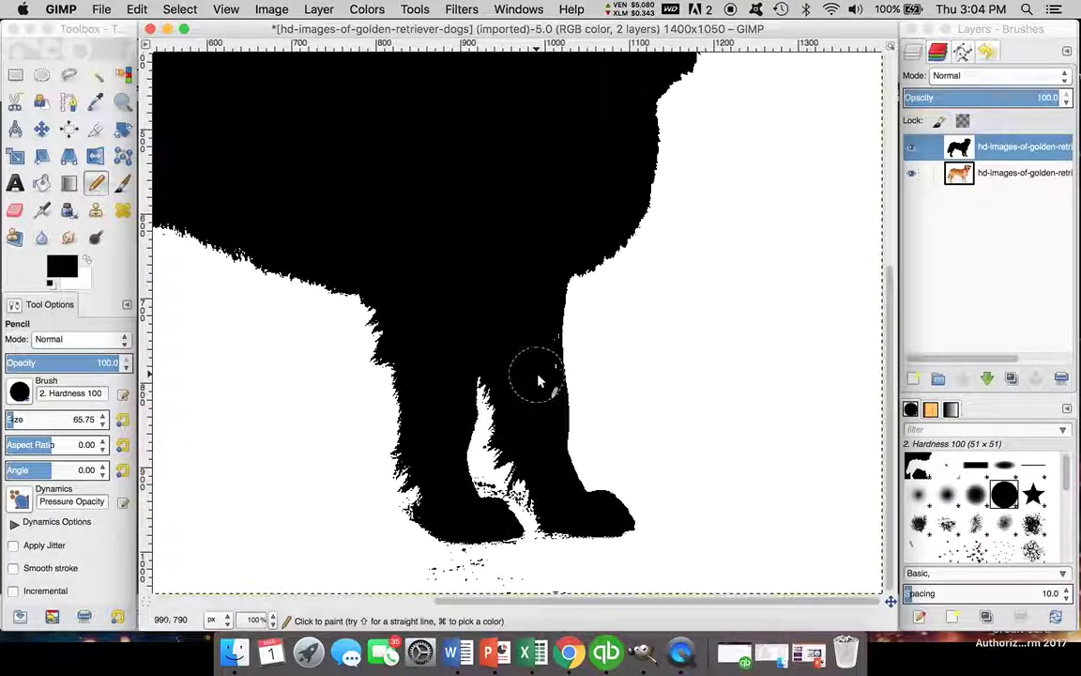
{"action": "scroll", "coordinate": [511, 368], "scroll_direction": "up", "scroll_amount": 10}
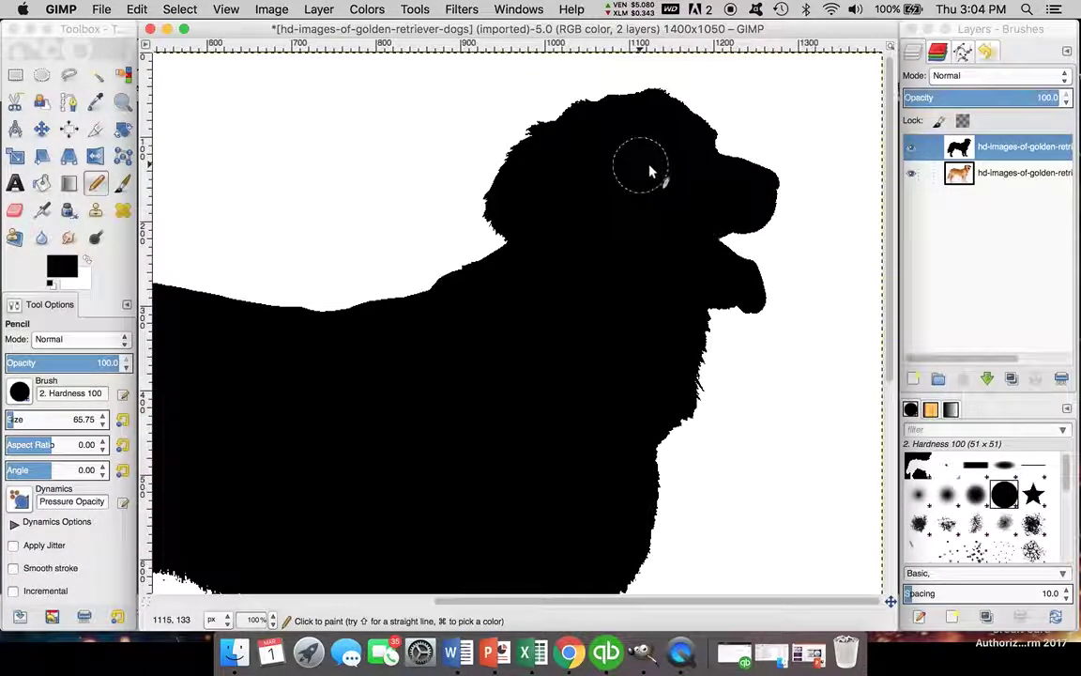
{"action": "scroll", "coordinate": [647, 281], "scroll_direction": "left", "scroll_amount": 10}
{"action": "scroll", "coordinate": [563, 338], "scroll_direction": "left", "scroll_amount": 10}
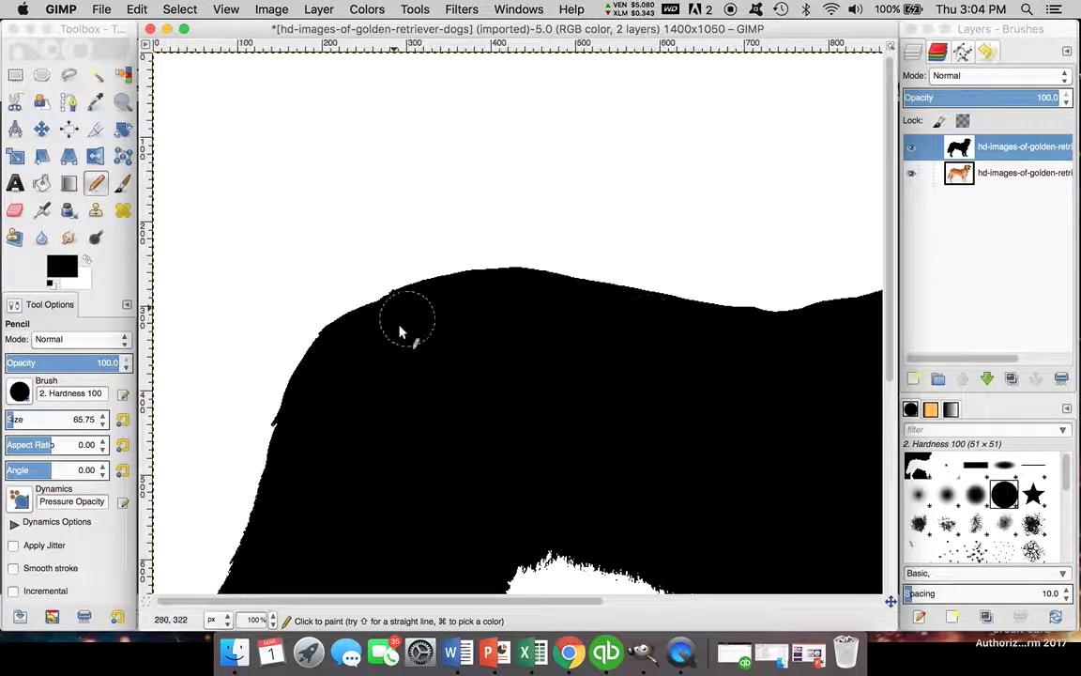
{"action": "scroll", "coordinate": [362, 441], "scroll_direction": "down", "scroll_amount": 5}
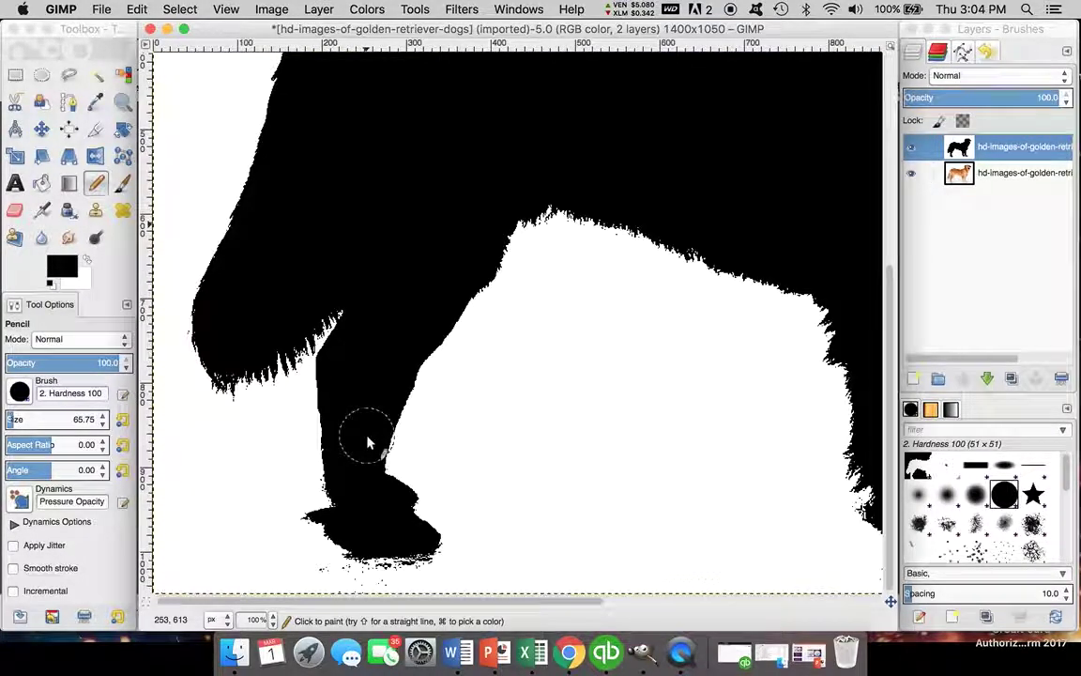
{"action": "left_click", "coordinate": [87, 262]}
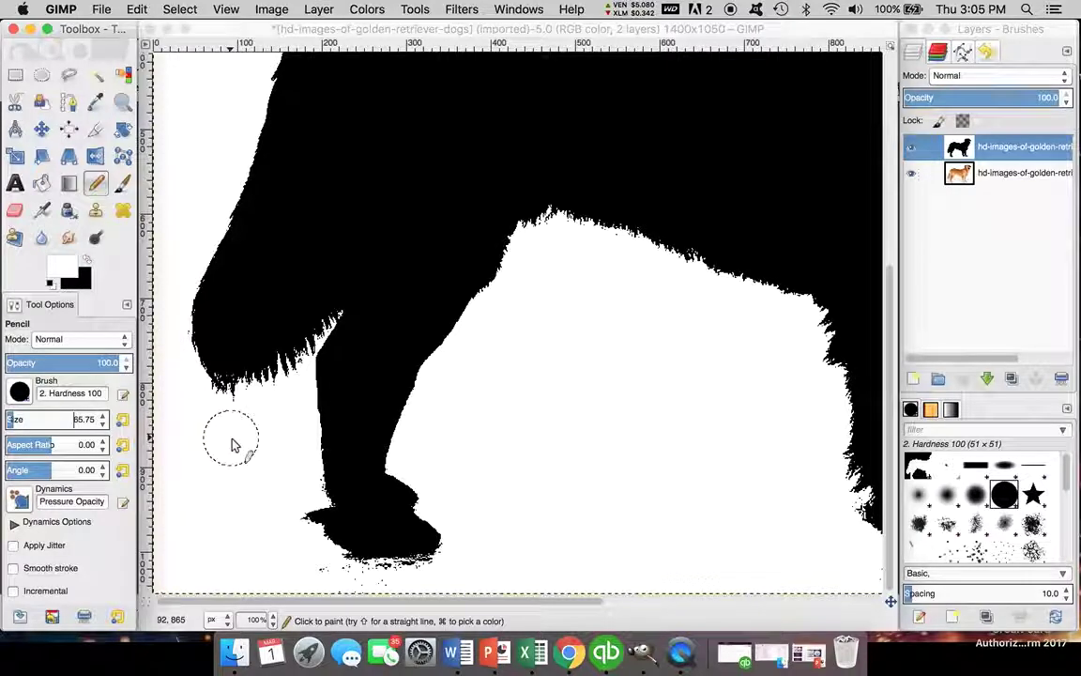
Undo the two pencil strokes on the paw and set the pencil size to 56.50
{"action": "left_click", "coordinate": [234, 444]}
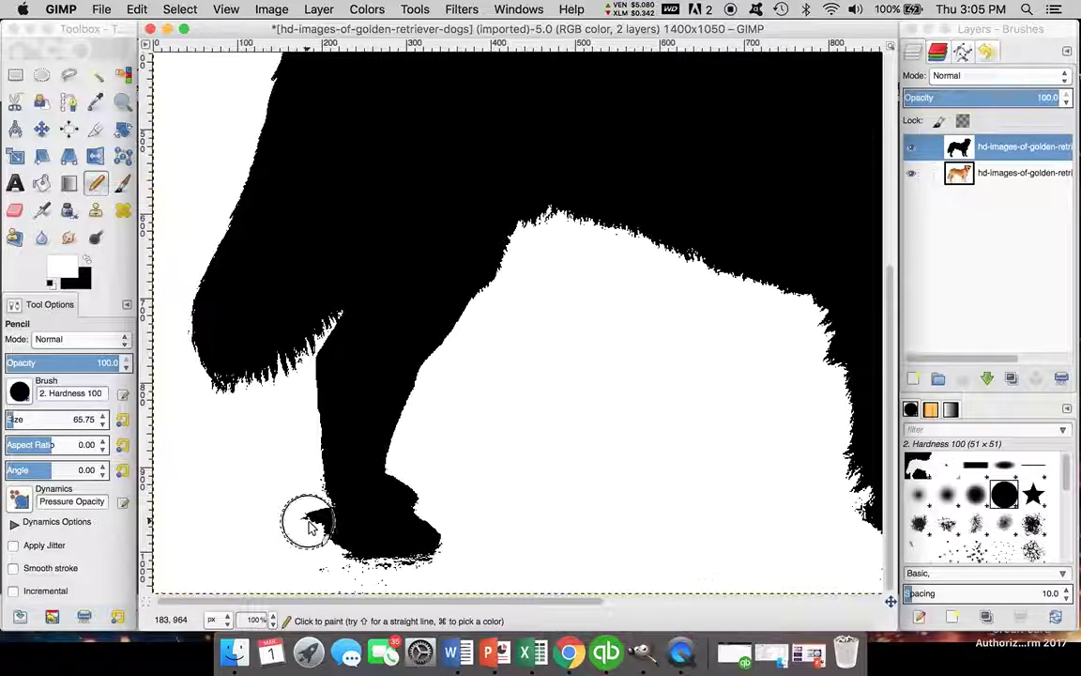
{"action": "left_click", "coordinate": [139, 9]}
{"action": "left_click", "coordinate": [178, 26]}
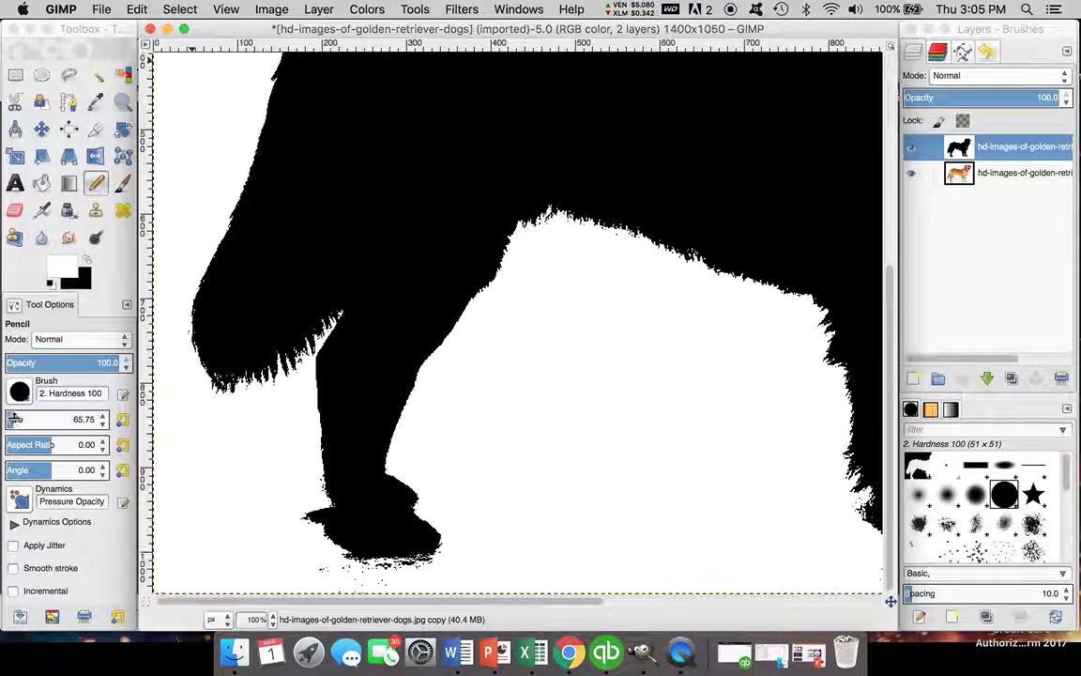
{"action": "left_click", "coordinate": [14, 419]}
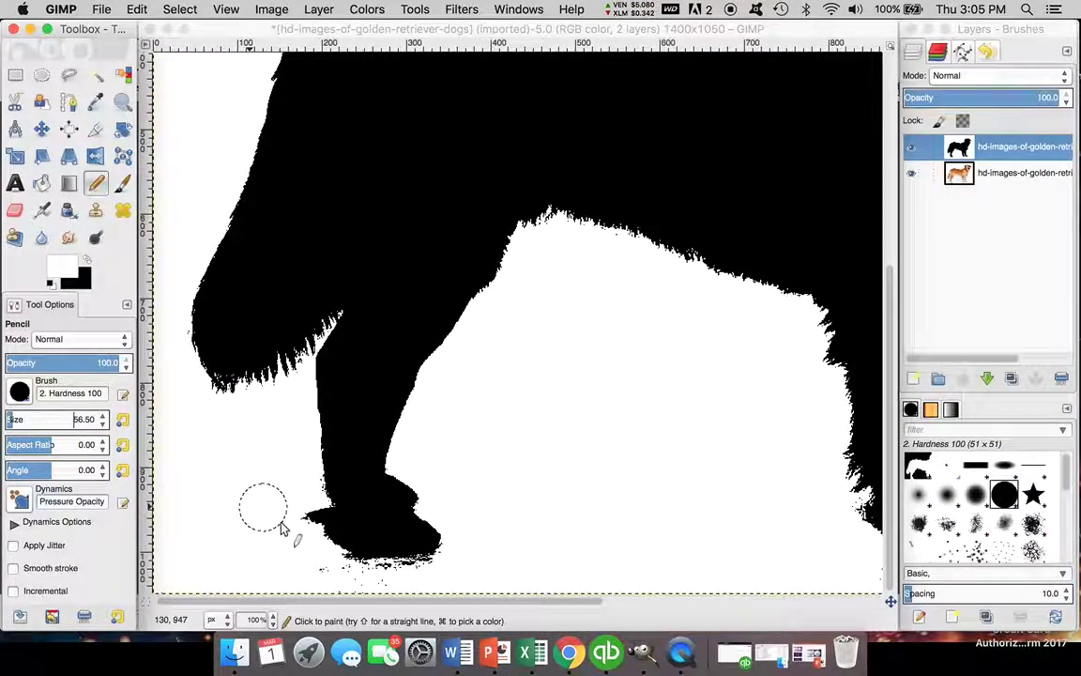
Toggle the silhouette layer's visibility to compare it with the original photo
{"action": "left_click", "coordinate": [910, 150]}
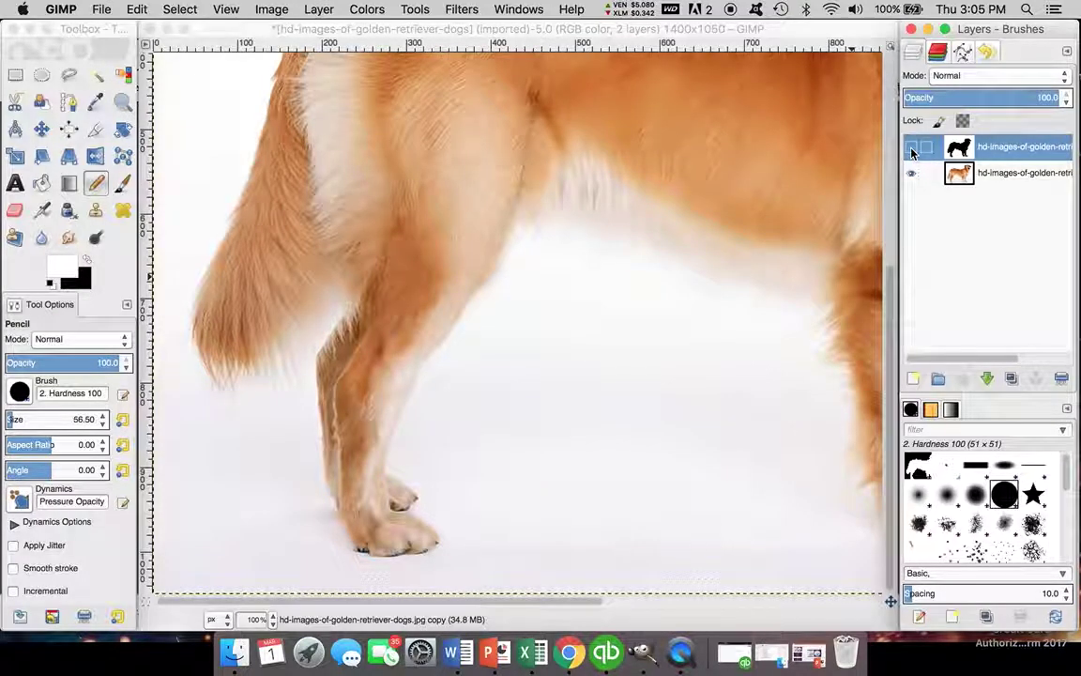
{"action": "left_click", "coordinate": [910, 151]}
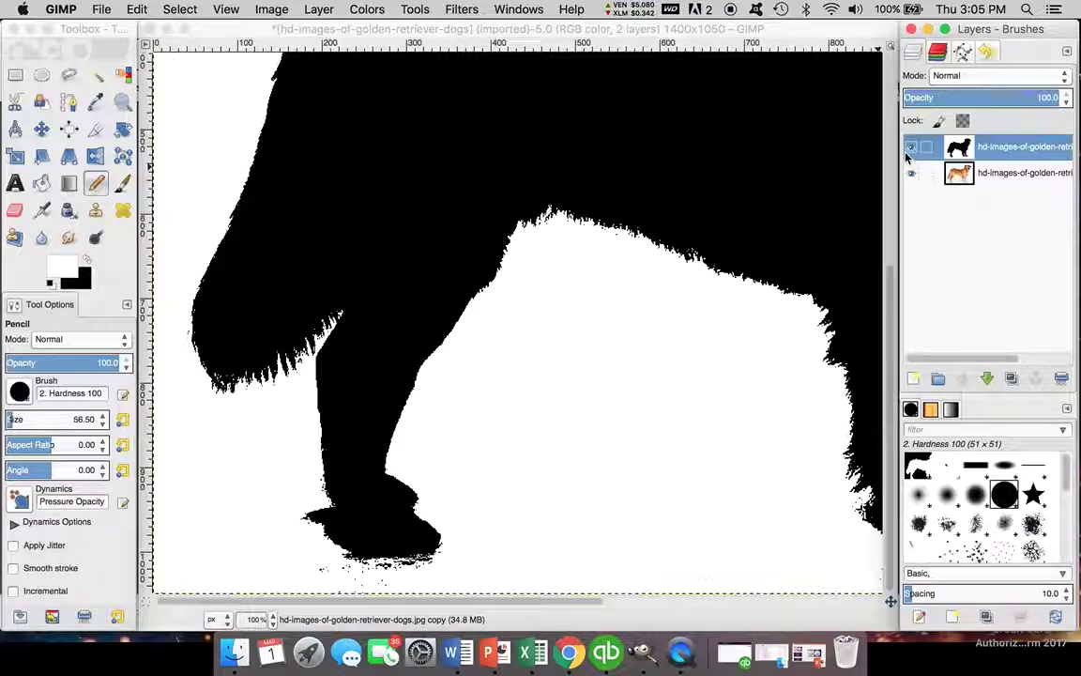
{"action": "left_click", "coordinate": [910, 148]}
Set the pencil to 28.75 and trim the foot's left and bottom edges with white
{"action": "left_click", "coordinate": [910, 148]}
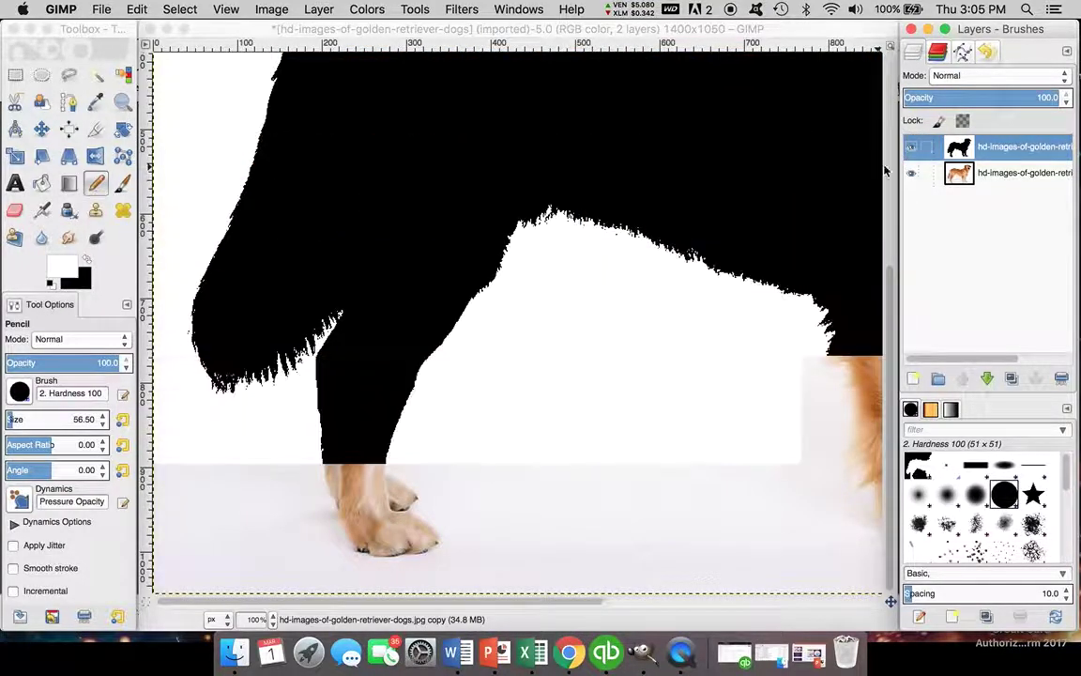
{"action": "left_click", "coordinate": [333, 569]}
{"action": "left_click", "coordinate": [16, 418]}
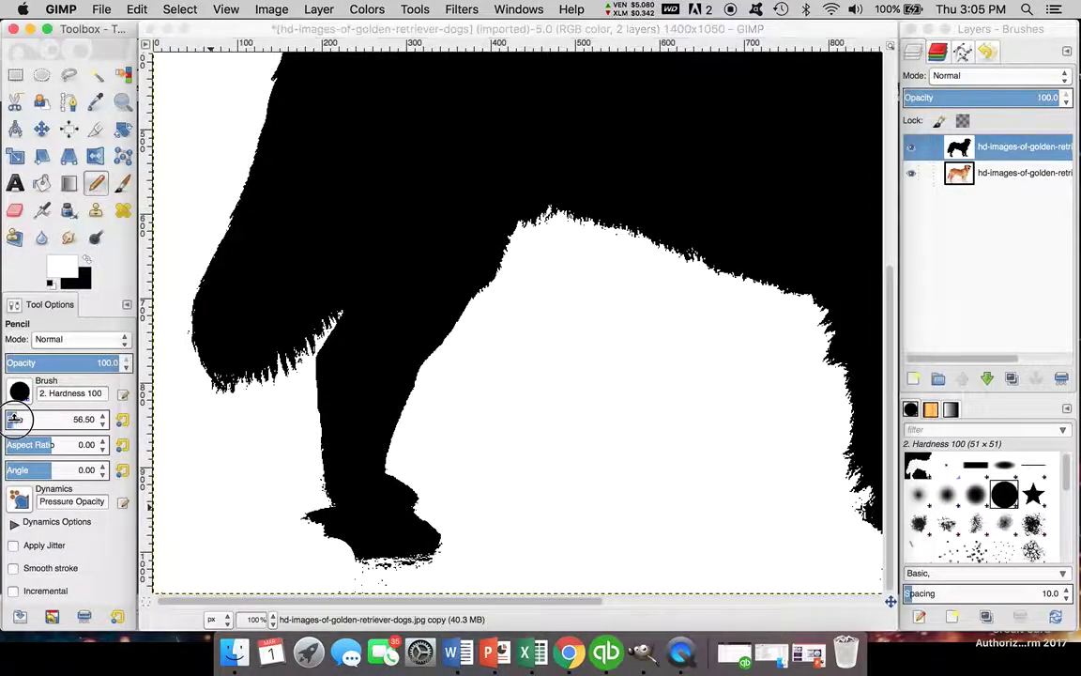
{"action": "left_click", "coordinate": [300, 520]}
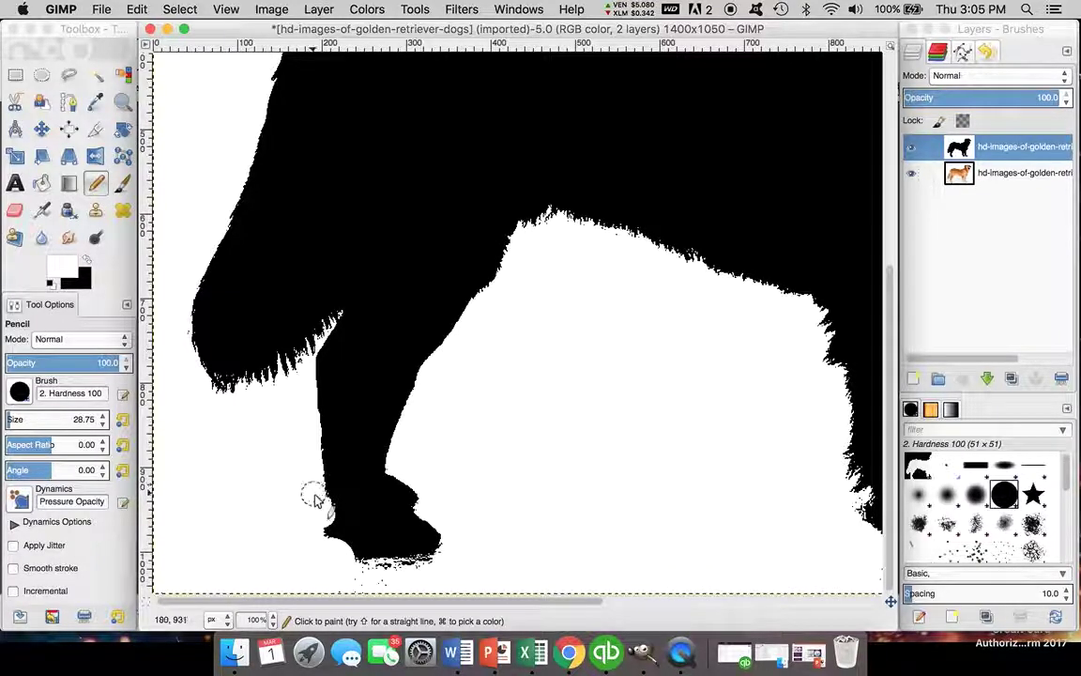
{"action": "left_click_drag", "start_coordinate": [315, 500], "coordinate": [326, 531]}
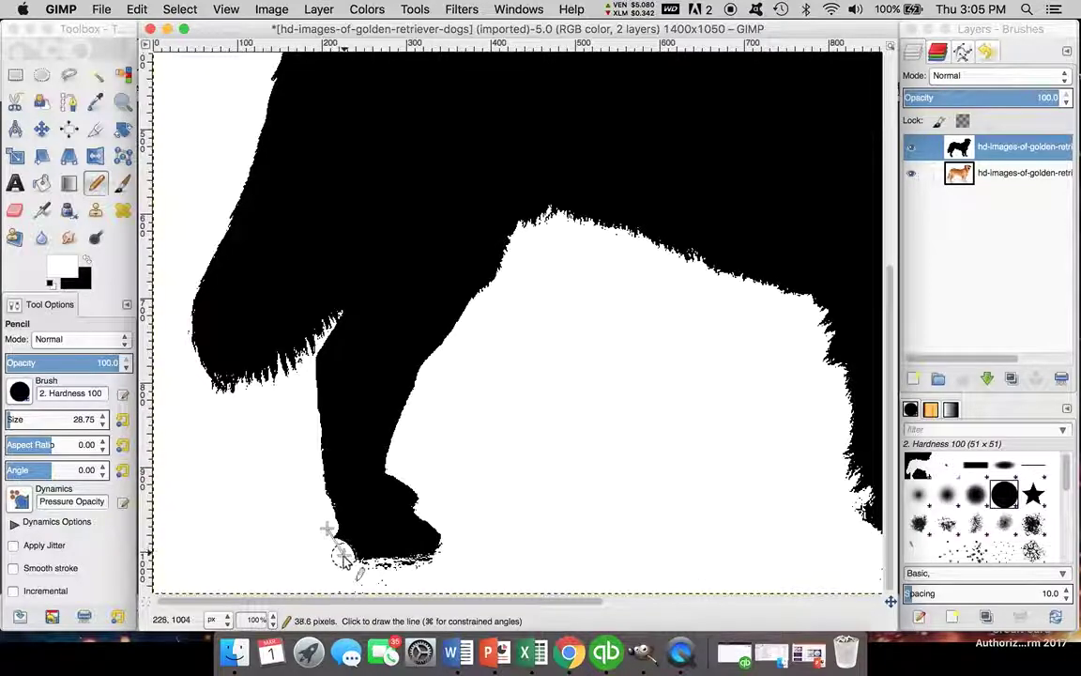
{"action": "left_click", "coordinate": [342, 555], "text": "shift"}
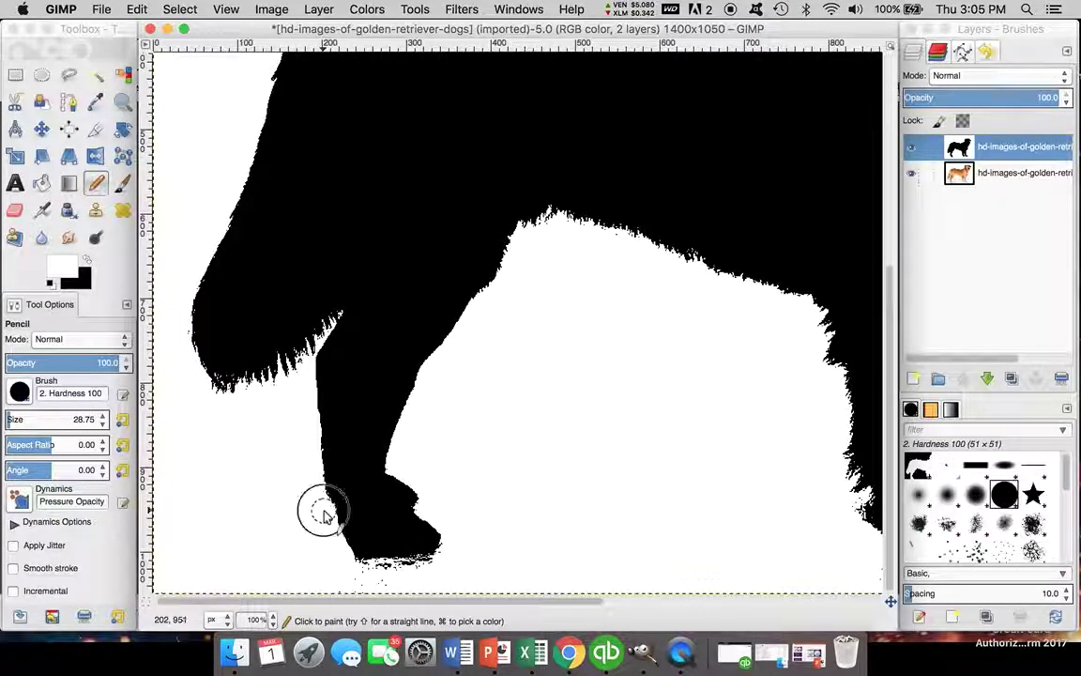
{"action": "mouse_move", "coordinate": [352, 571]}
{"action": "left_mouse_down"}
{"action": "mouse_move", "coordinate": [413, 574]}
{"action": "mouse_move", "coordinate": [450, 557]}
{"action": "mouse_move", "coordinate": [453, 532]}
{"action": "mouse_move", "coordinate": [410, 570]}
{"action": "mouse_move", "coordinate": [358, 567]}
{"action": "mouse_move", "coordinate": [413, 584]}
{"action": "mouse_move", "coordinate": [385, 582]}
{"action": "left_mouse_up"}
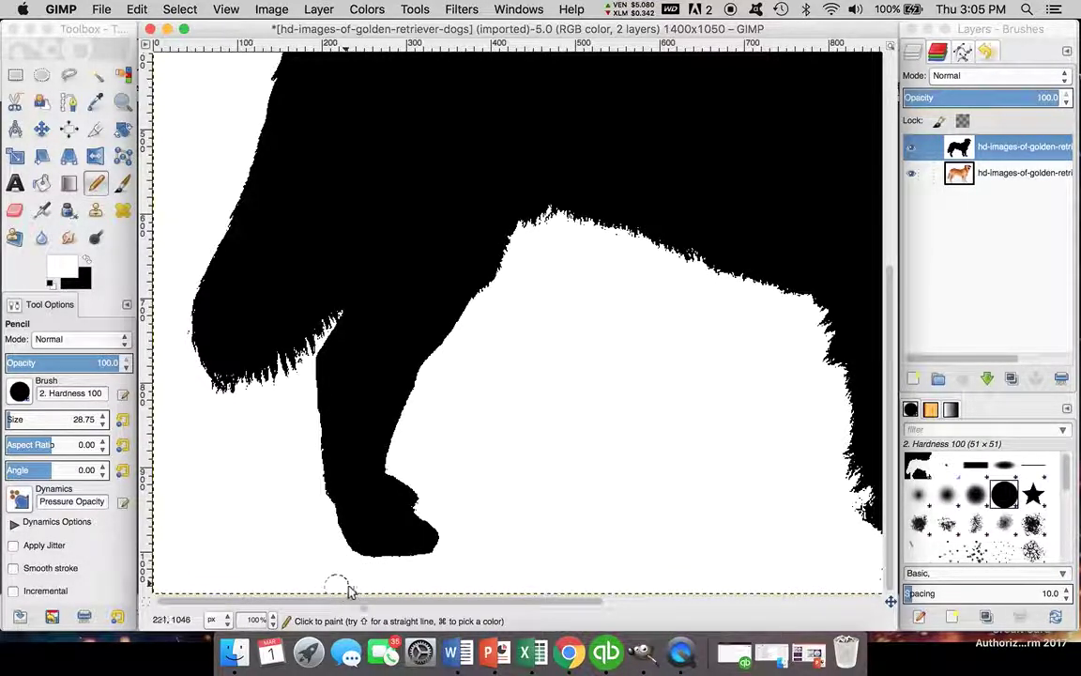
Paint out the stray black specks under the left paw in white
{"action": "scroll", "coordinate": [345, 586], "scroll_direction": "right", "scroll_amount": 10}
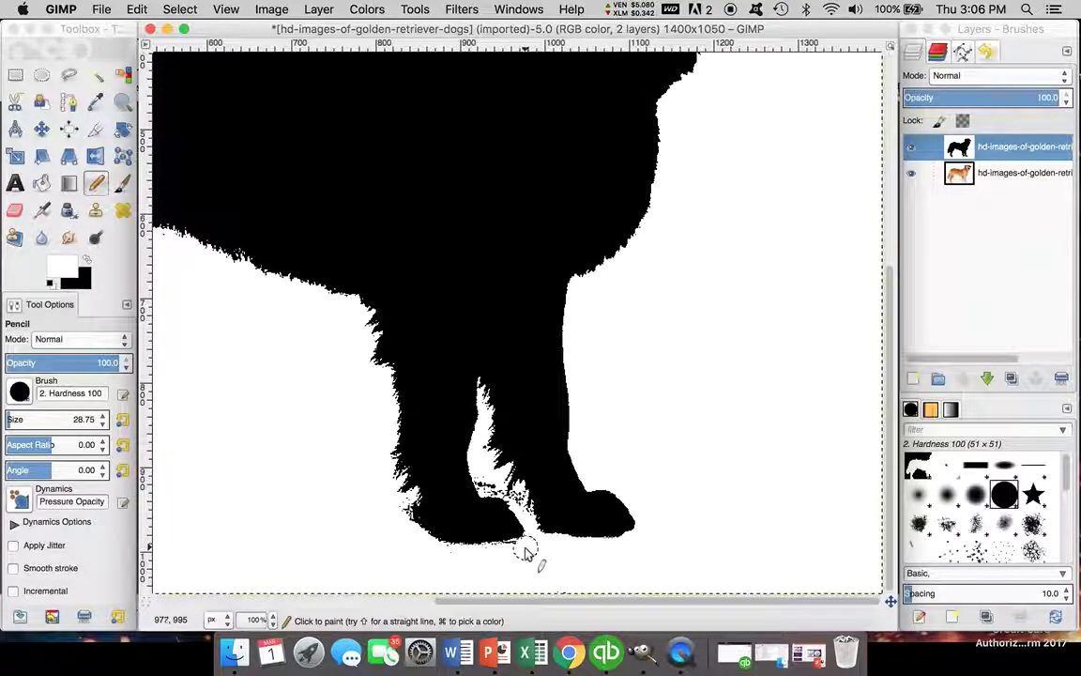
{"action": "mouse_move", "coordinate": [499, 558]}
{"action": "left_mouse_down"}
{"action": "mouse_move", "coordinate": [435, 554]}
{"action": "mouse_move", "coordinate": [397, 516]}
{"action": "mouse_move", "coordinate": [403, 523]}
{"action": "mouse_move", "coordinate": [403, 508]}
{"action": "mouse_move", "coordinate": [425, 543]}
{"action": "mouse_move", "coordinate": [484, 508]}
{"action": "mouse_move", "coordinate": [480, 457]}
{"action": "mouse_move", "coordinate": [489, 487]}
{"action": "mouse_move", "coordinate": [527, 519]}
{"action": "left_mouse_up"}
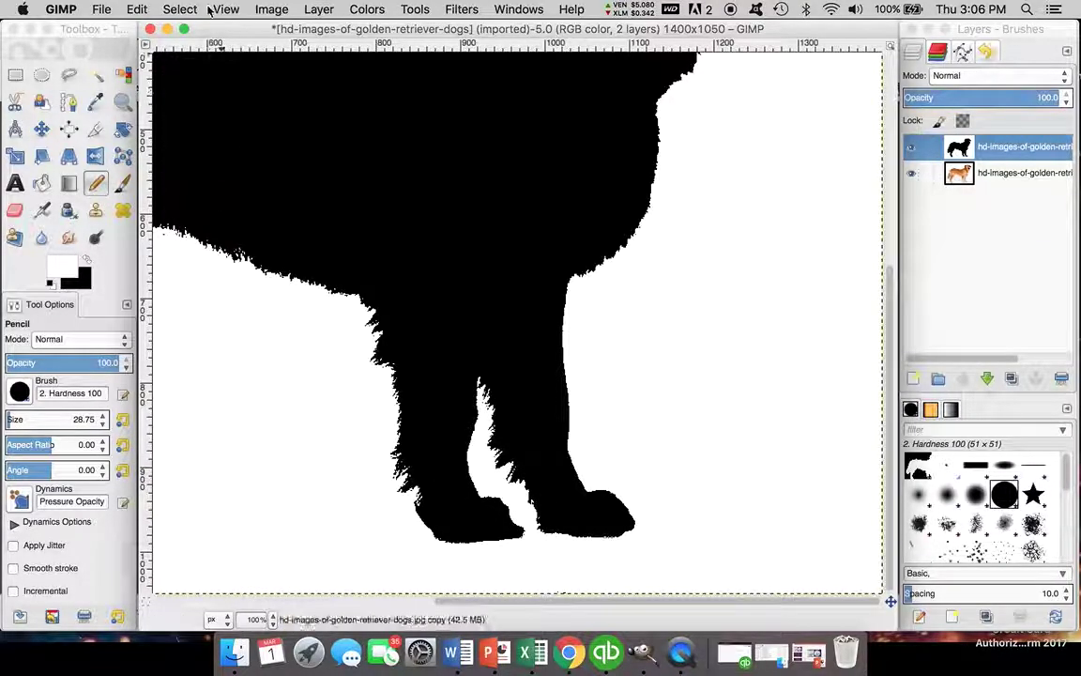
{"action": "left_click", "coordinate": [137, 10]}
Undo the last stroke, then with a 13.75 pencil fill the leg notch and separate the front feet
{"action": "left_click", "coordinate": [179, 26]}
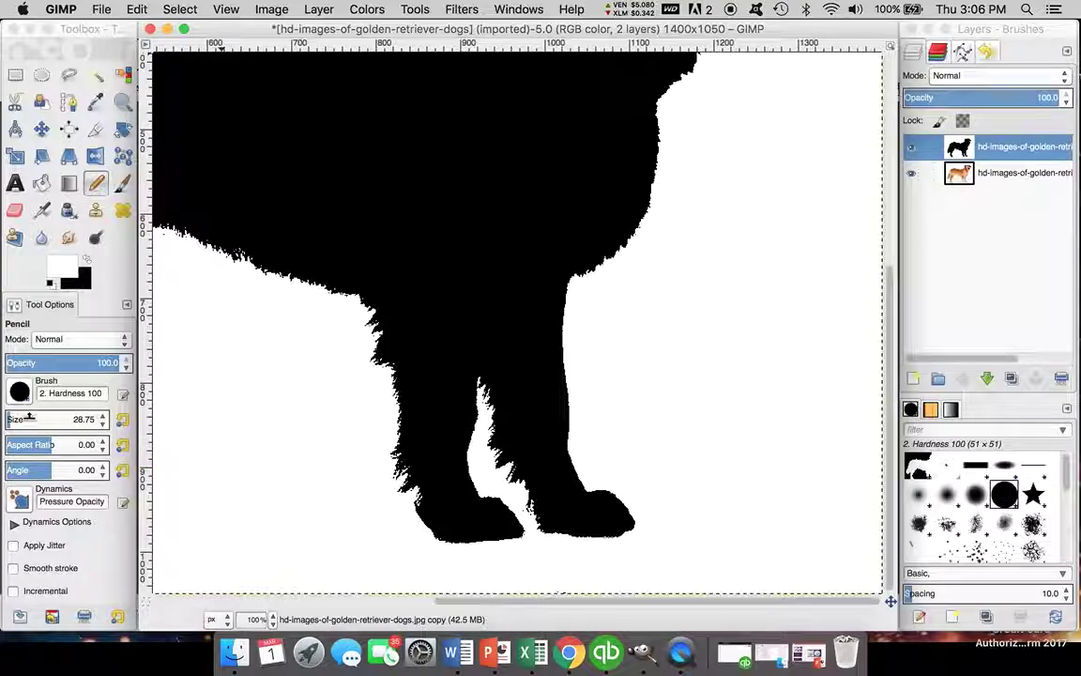
{"action": "left_click", "coordinate": [104, 424]}
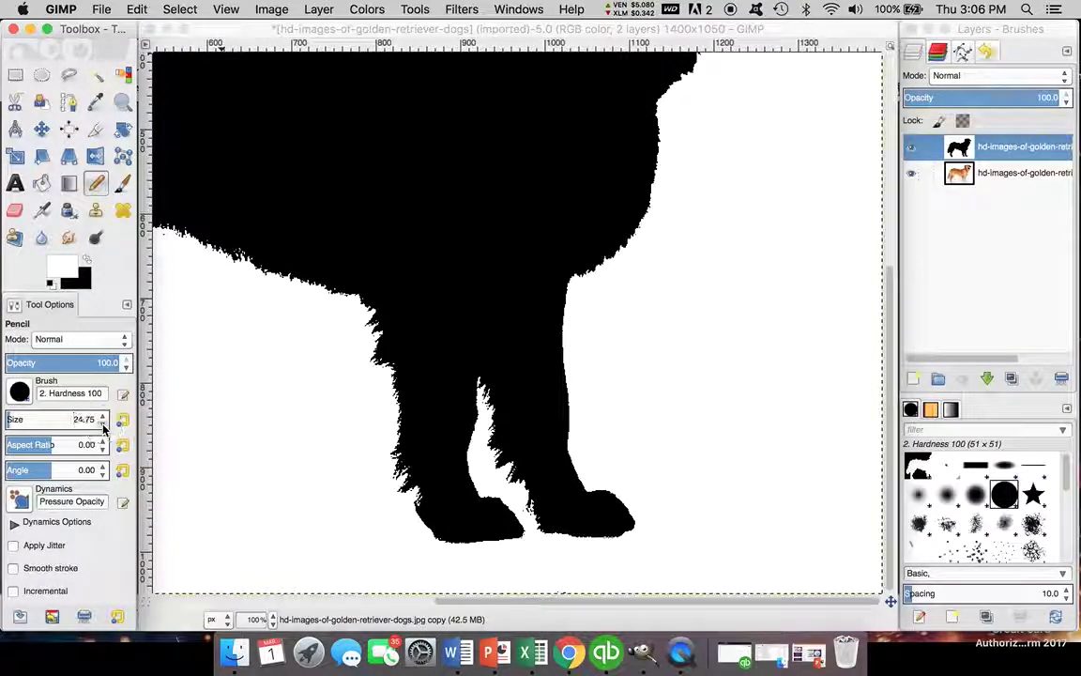
{"action": "left_click_drag", "start_coordinate": [502, 510], "coordinate": [524, 522]}
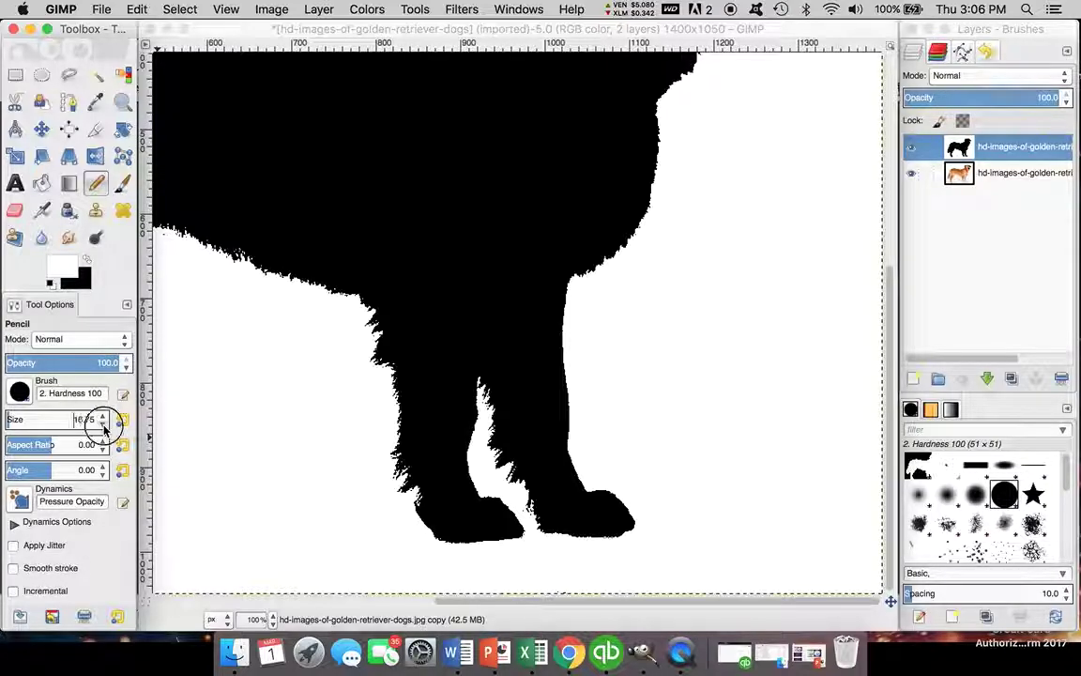
{"action": "left_click", "coordinate": [528, 519]}
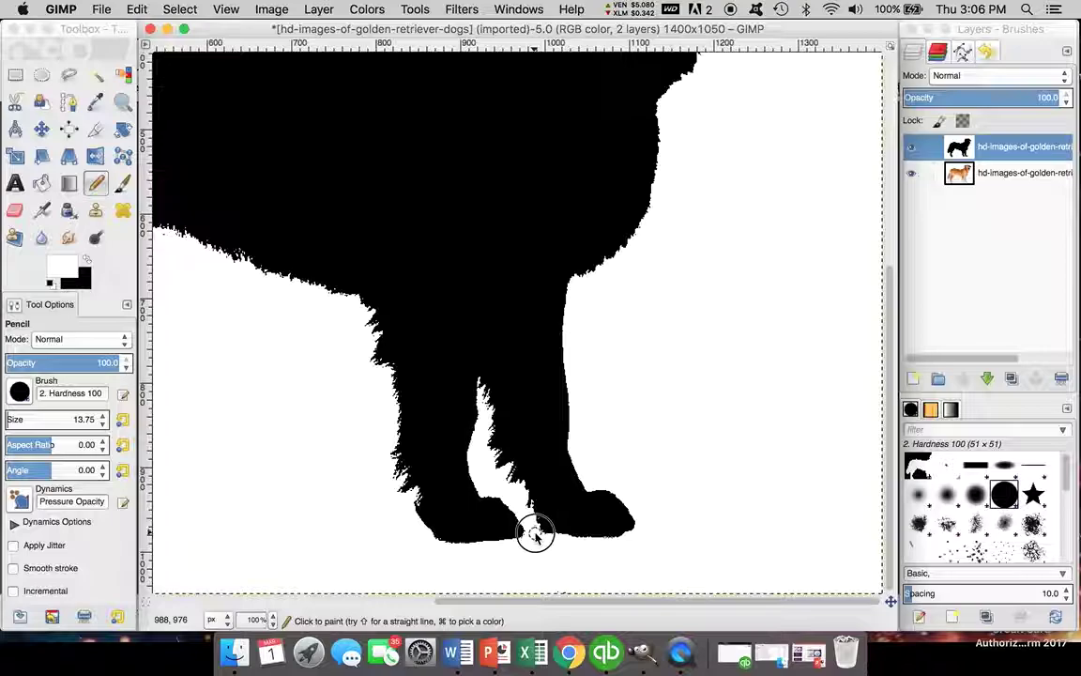
{"action": "left_click_drag", "start_coordinate": [535, 533], "coordinate": [504, 490]}
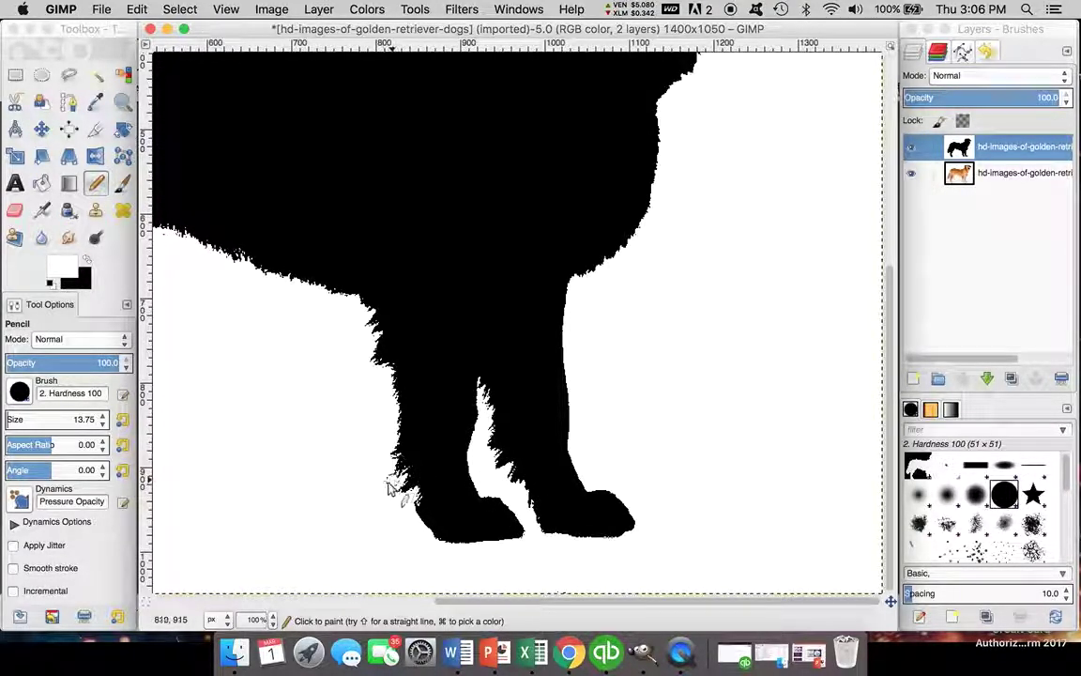
Zoom to 50% to show the whole dog and invert the layer to white on black
{"action": "left_click", "coordinate": [270, 620]}
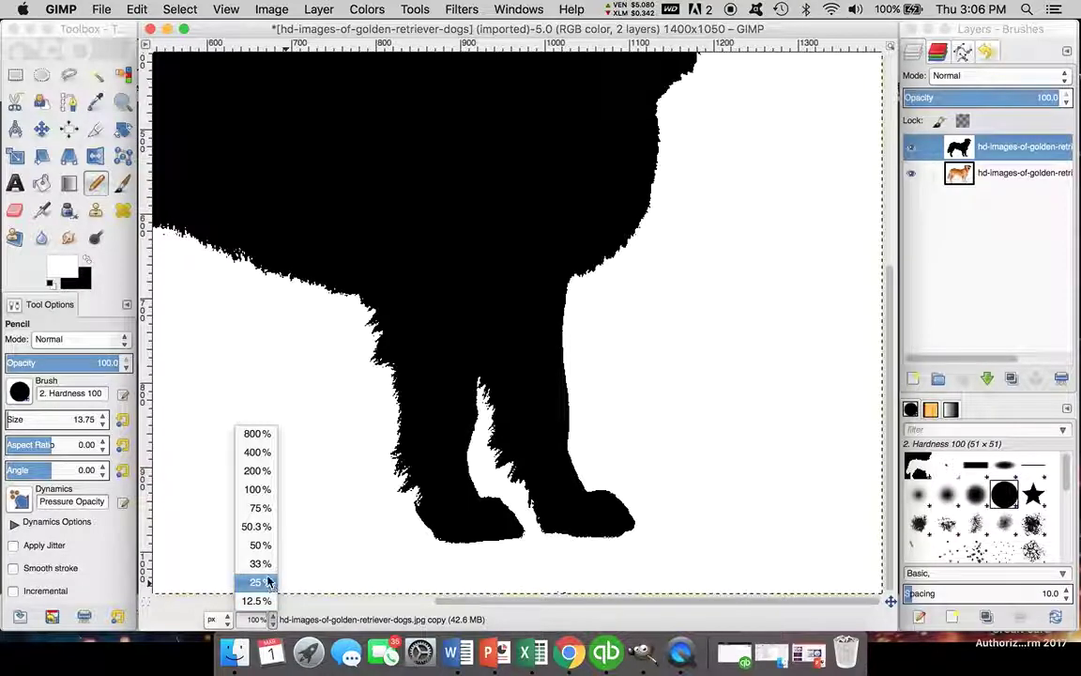
{"action": "left_click", "coordinate": [260, 546]}
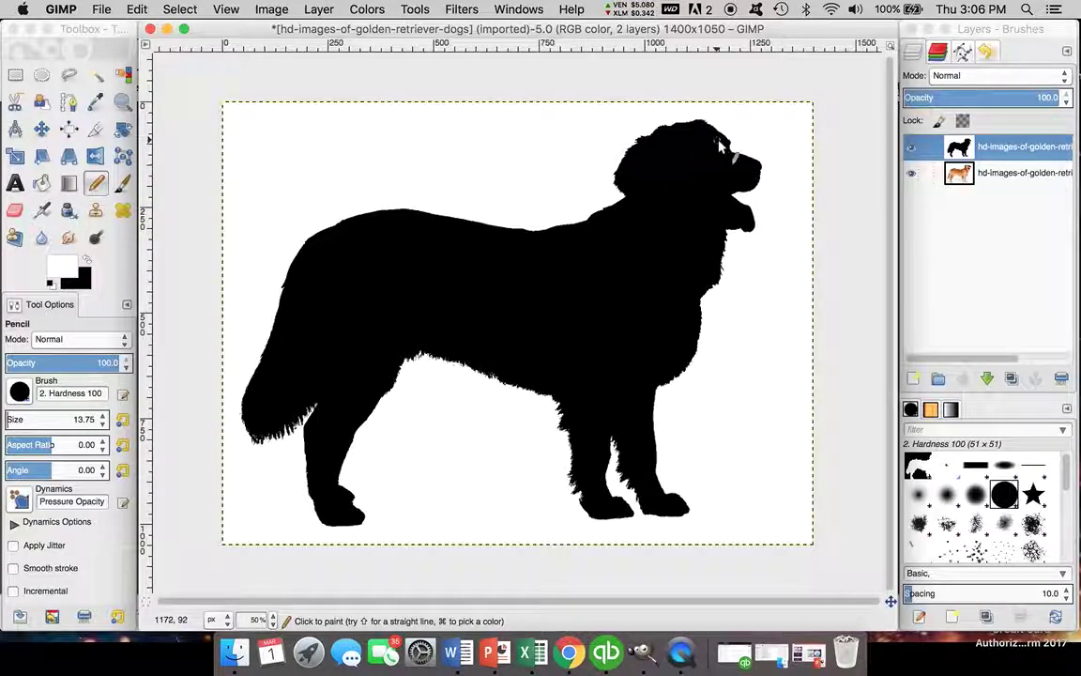
{"action": "left_click", "coordinate": [368, 10]}
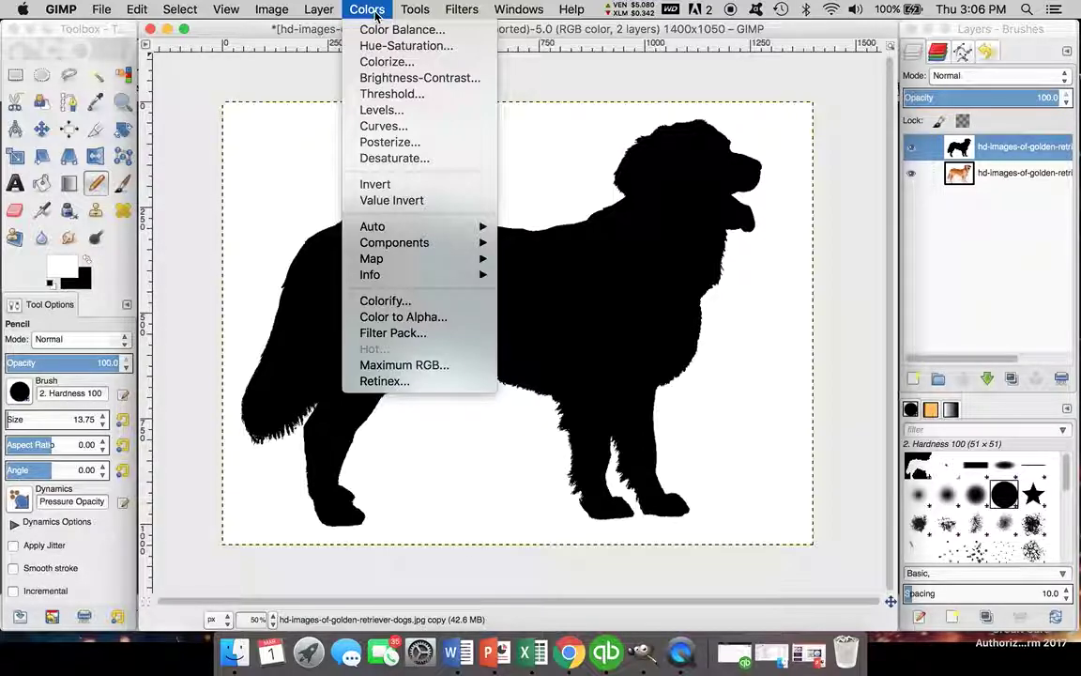
{"action": "left_click", "coordinate": [408, 187]}
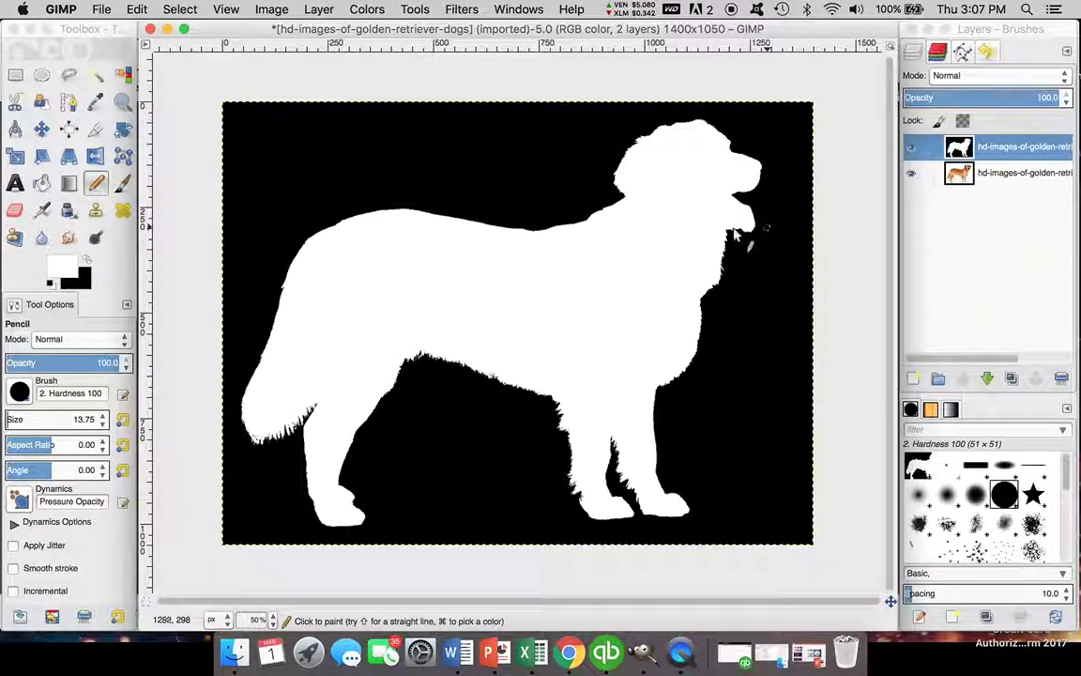
Add a White (full opacity) layer mask to the original dog photo layer
{"action": "left_click", "coordinate": [967, 181]}
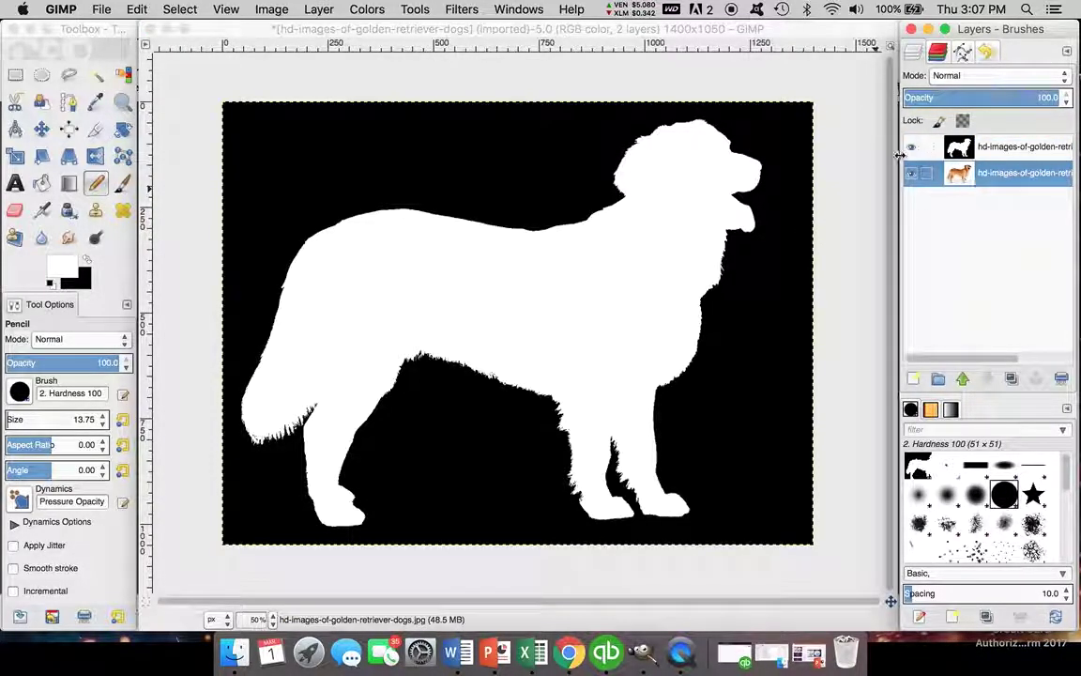
{"action": "left_click", "coordinate": [320, 9]}
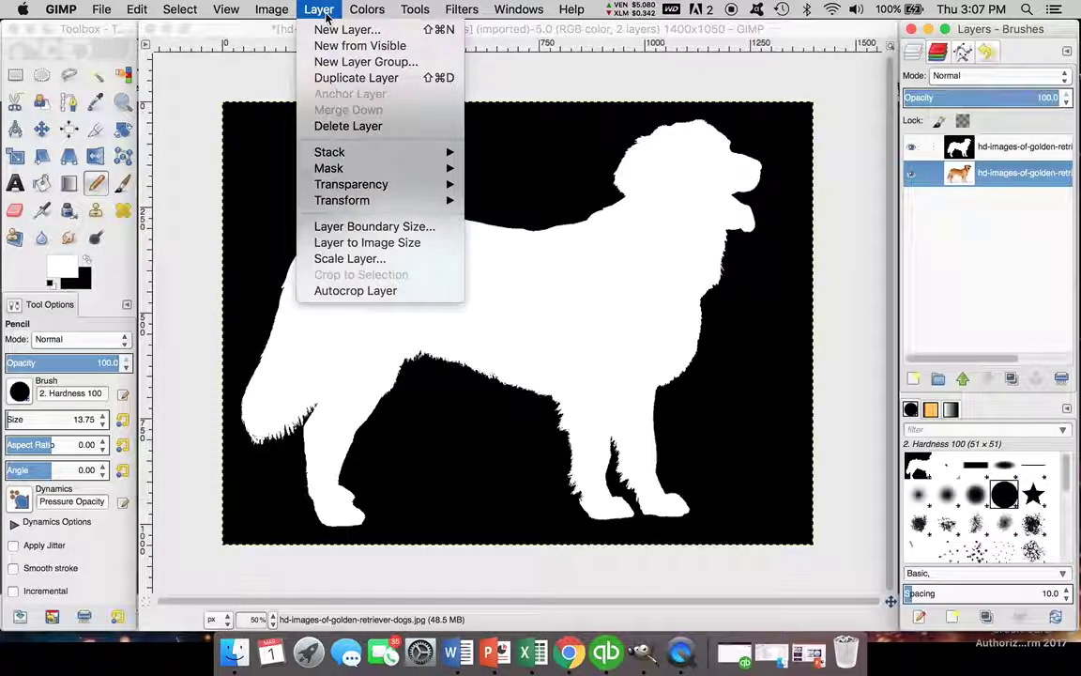
{"action": "left_click", "coordinate": [350, 173]}
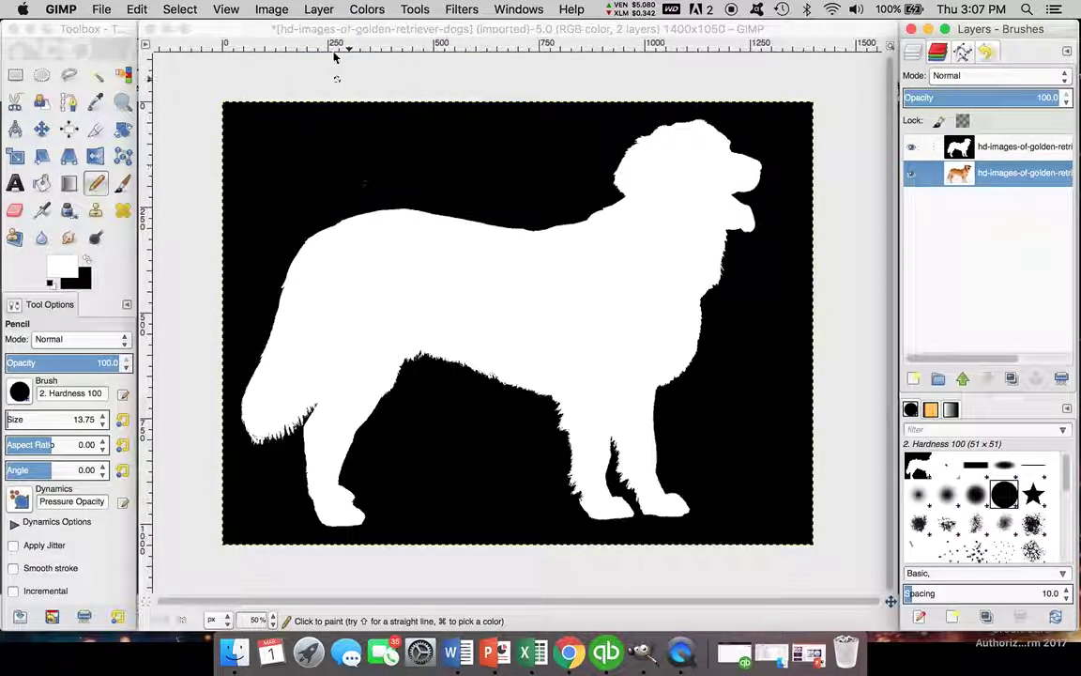
{"action": "left_click", "coordinate": [319, 9]}
{"action": "mouse_move", "coordinate": [356, 173]}
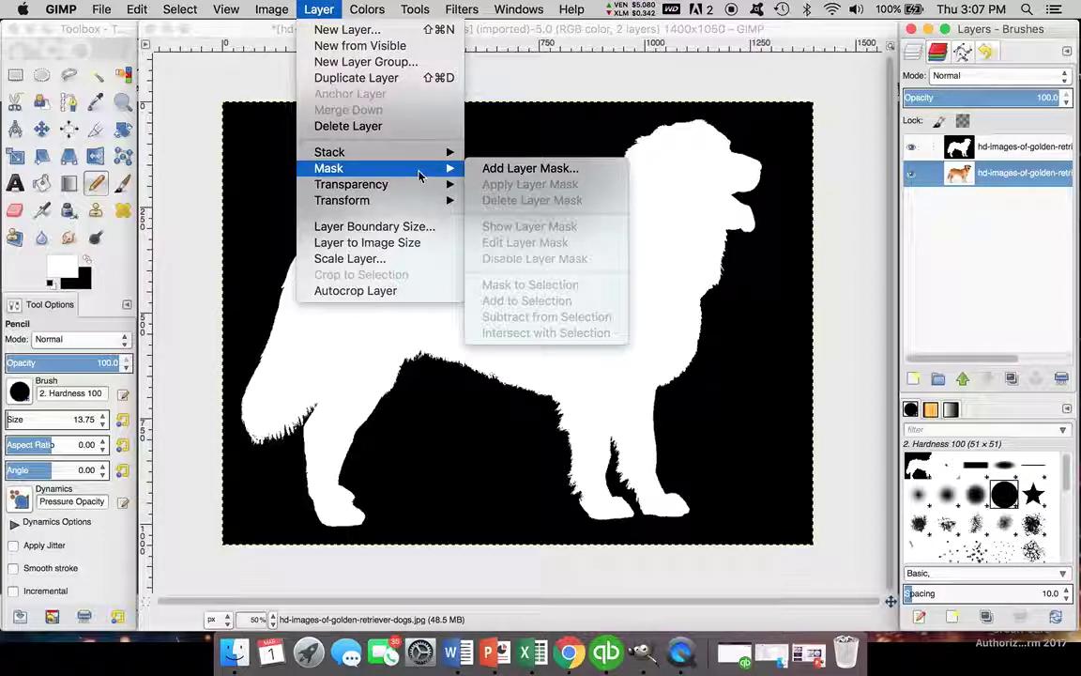
{"action": "left_click", "coordinate": [514, 170]}
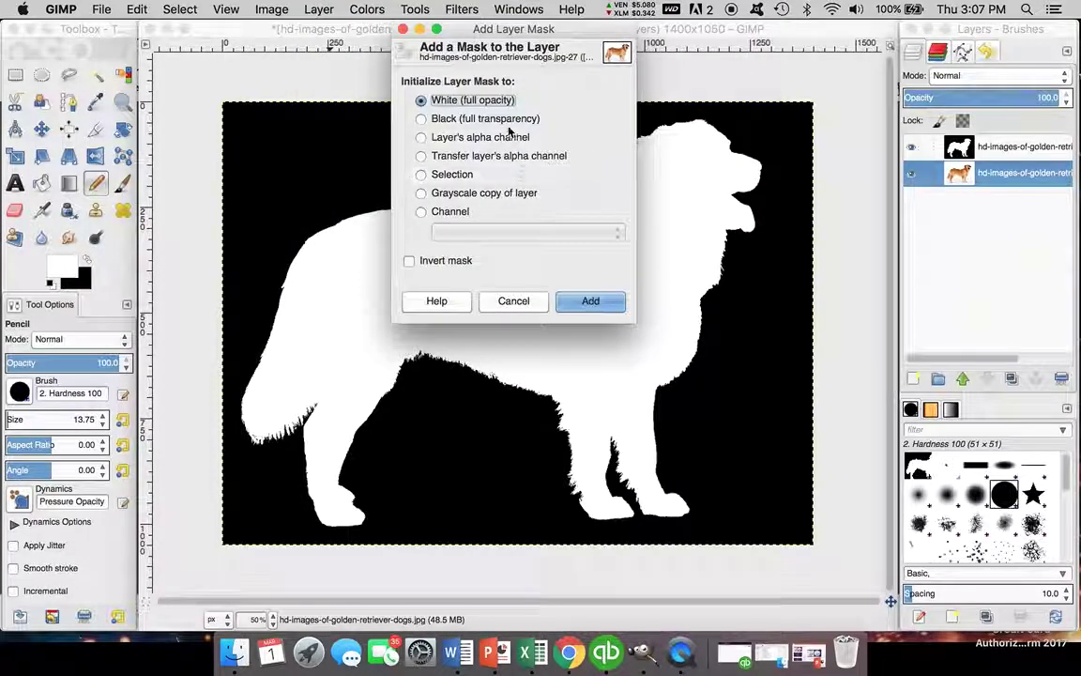
{"action": "left_click", "coordinate": [578, 292]}
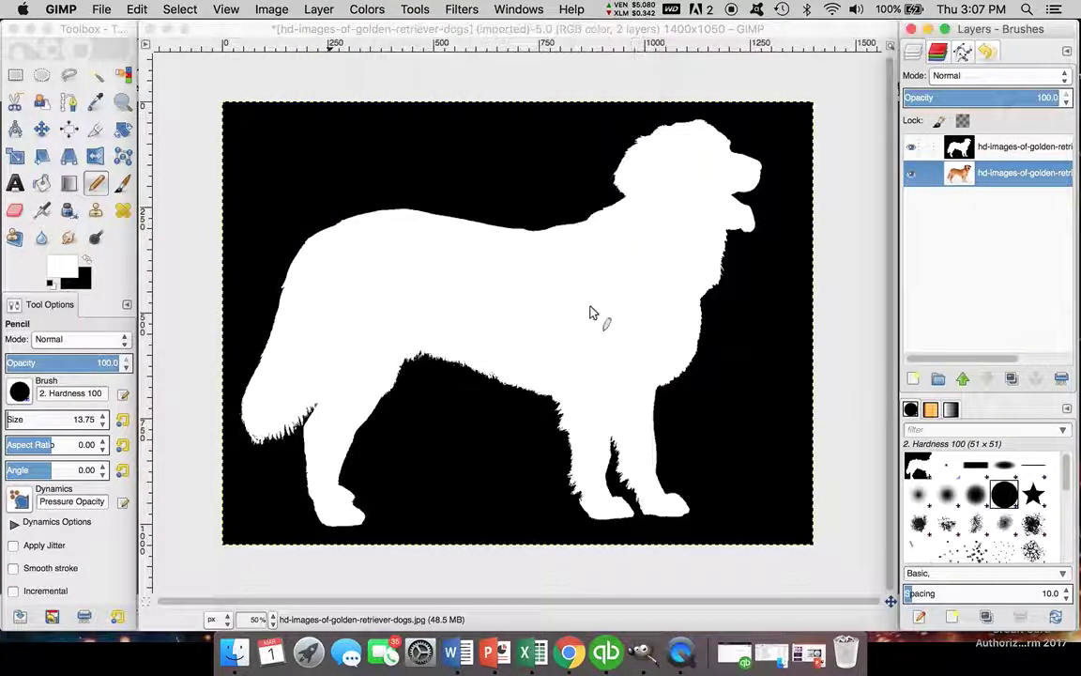
{"action": "left_click", "coordinate": [965, 152]}
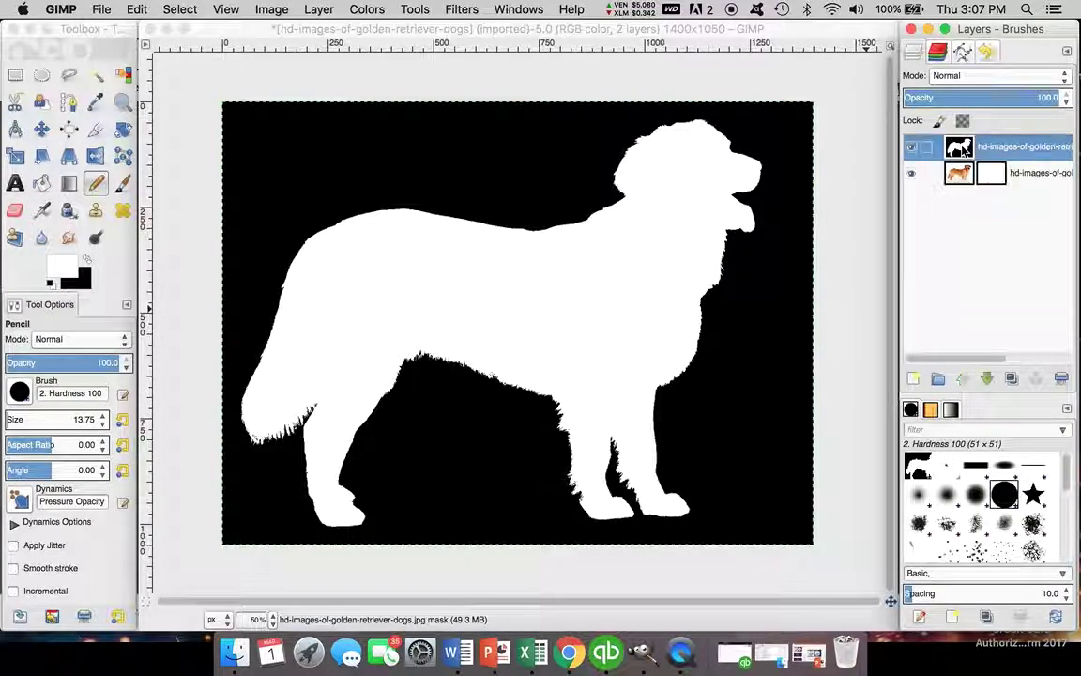
Copy the inverted silhouette, paste it into the photo's mask, and hide the silhouette layer
{"action": "left_click", "coordinate": [137, 8]}
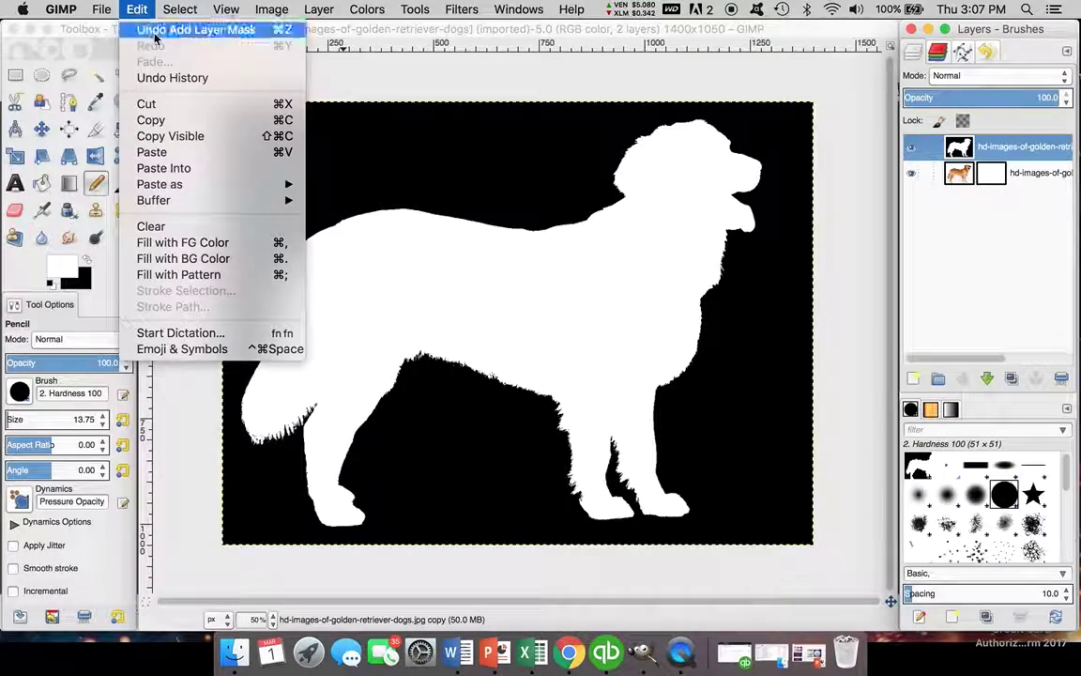
{"action": "left_click", "coordinate": [150, 121]}
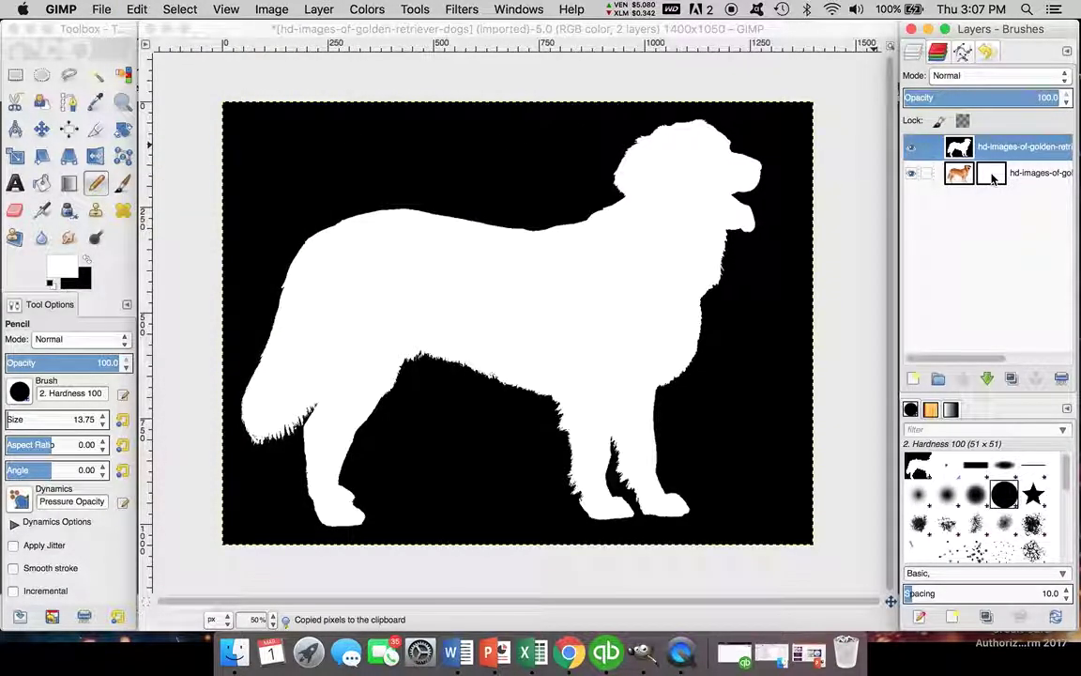
{"action": "left_click", "coordinate": [138, 9]}
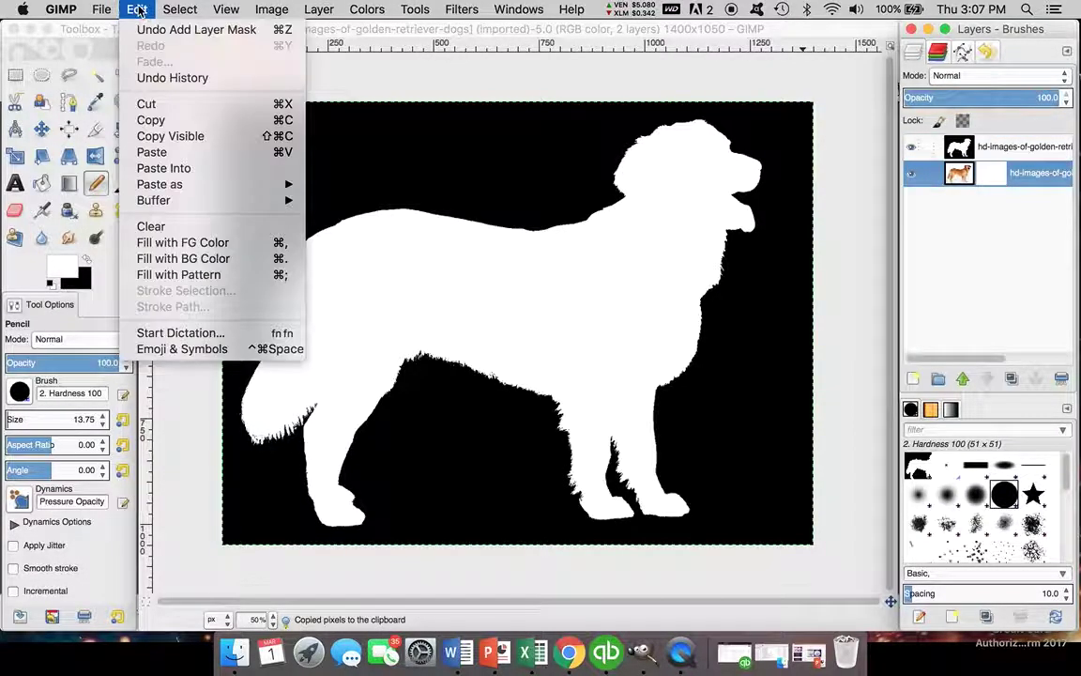
{"action": "left_click", "coordinate": [159, 152]}
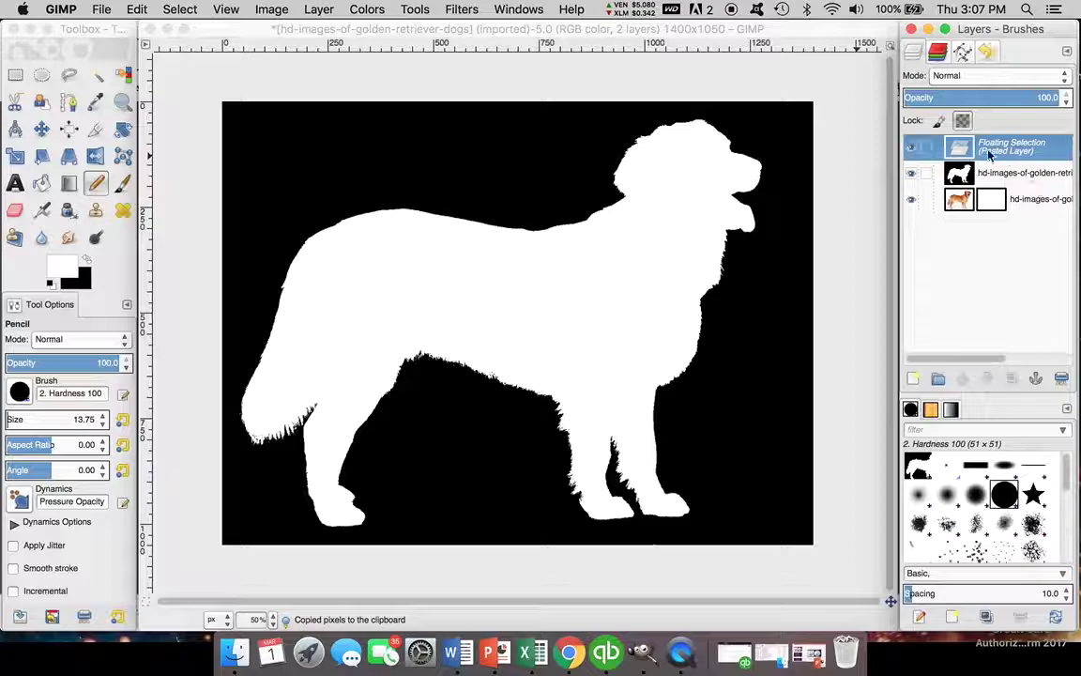
{"action": "left_click", "coordinate": [909, 175]}
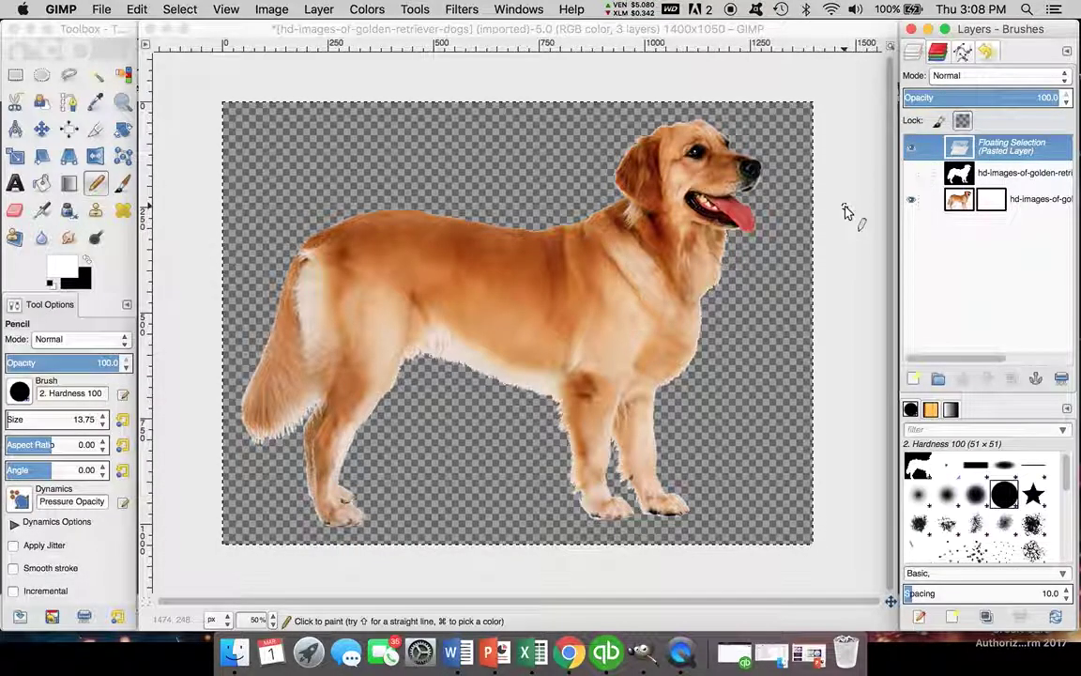
Create a new layer from visible and delete the floating pasted layer
{"action": "right_click", "coordinate": [972, 157]}
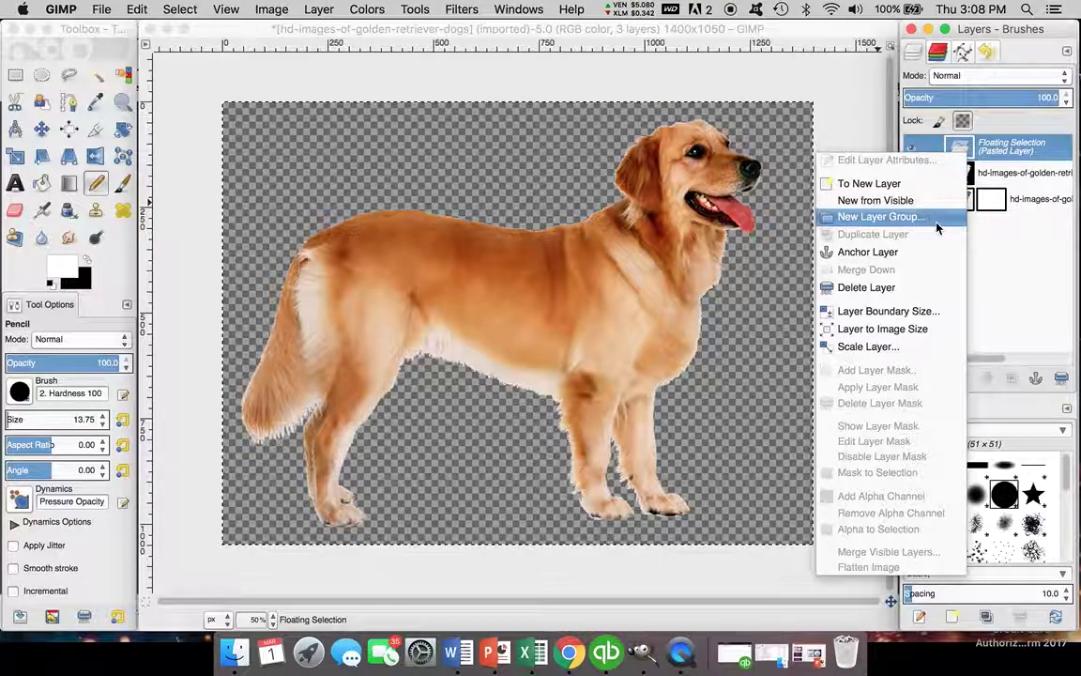
{"action": "left_click", "coordinate": [924, 201]}
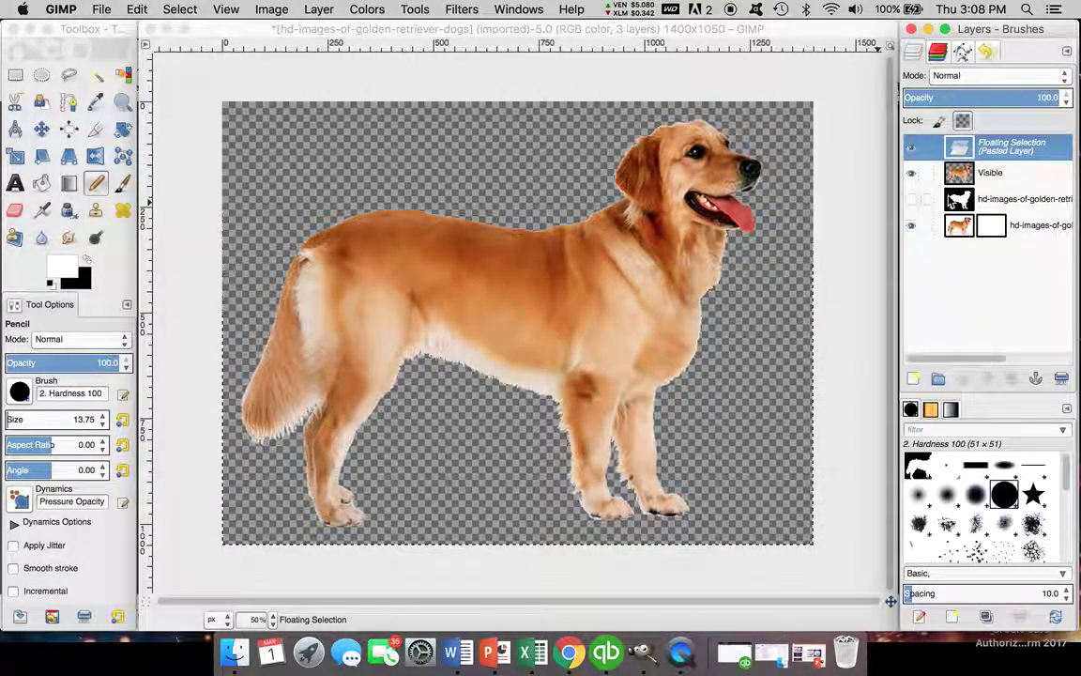
{"action": "right_click", "coordinate": [995, 153]}
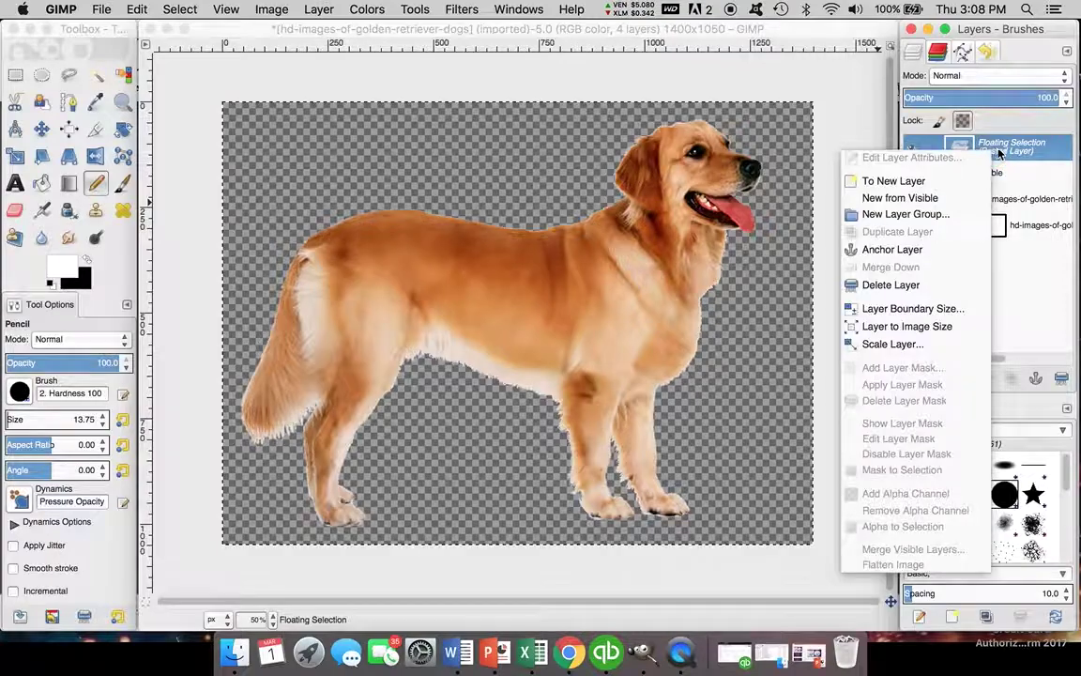
{"action": "left_click", "coordinate": [903, 292]}
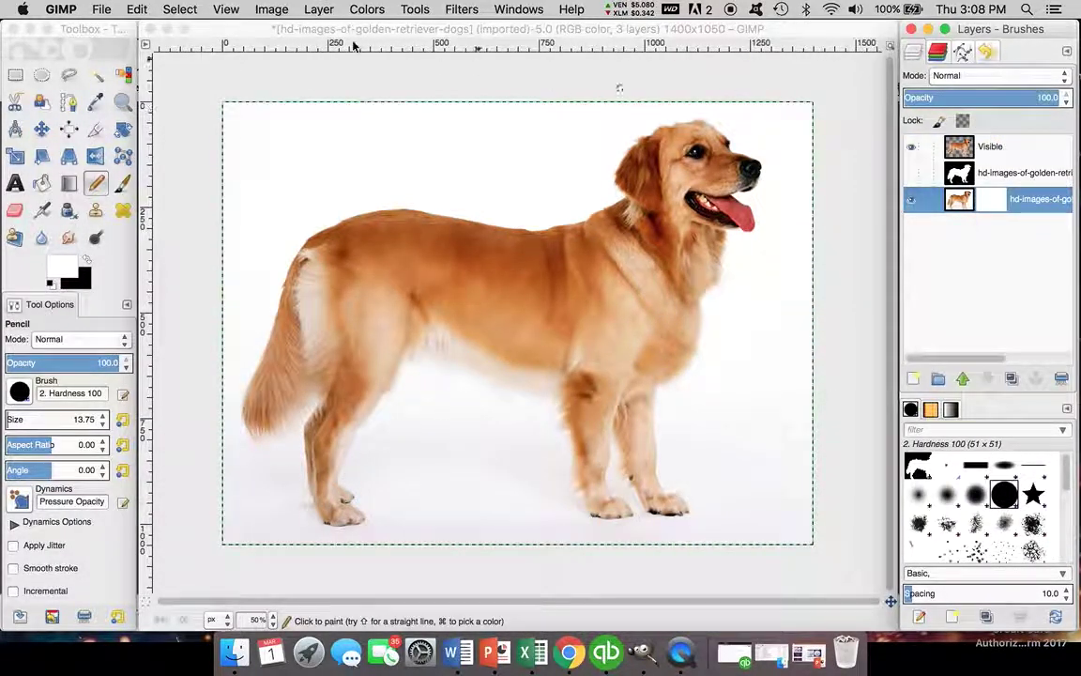
Delete the mask layer and the original photo layer, leaving only Visible
{"action": "left_click", "coordinate": [143, 9]}
{"action": "left_click", "coordinate": [139, 9]}
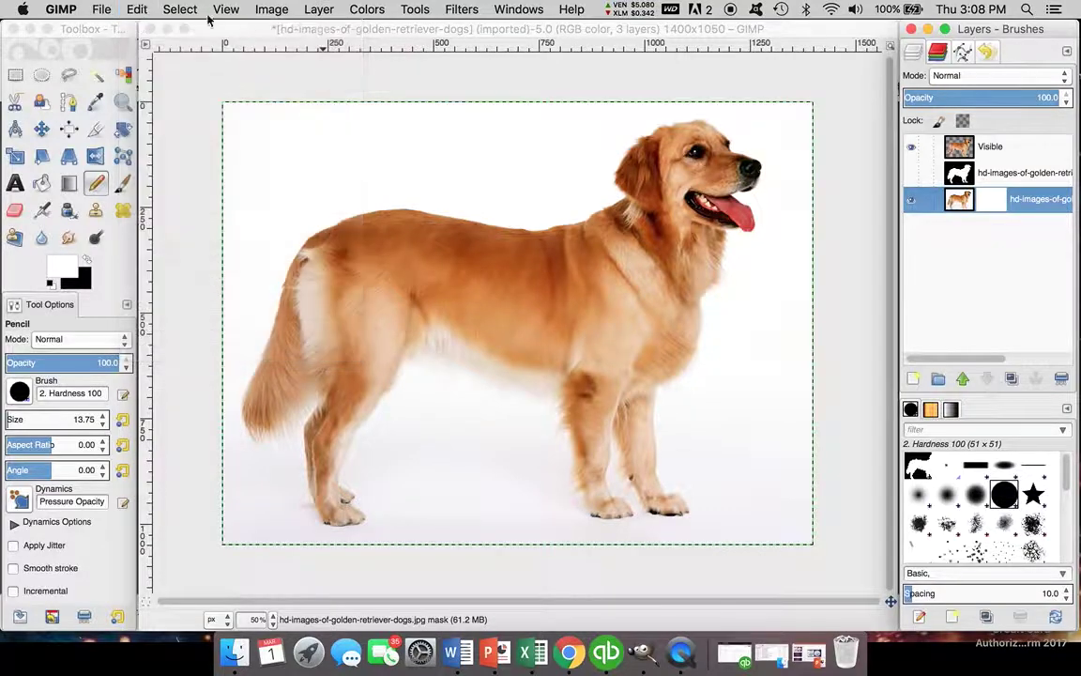
{"action": "right_click", "coordinate": [1021, 180]}
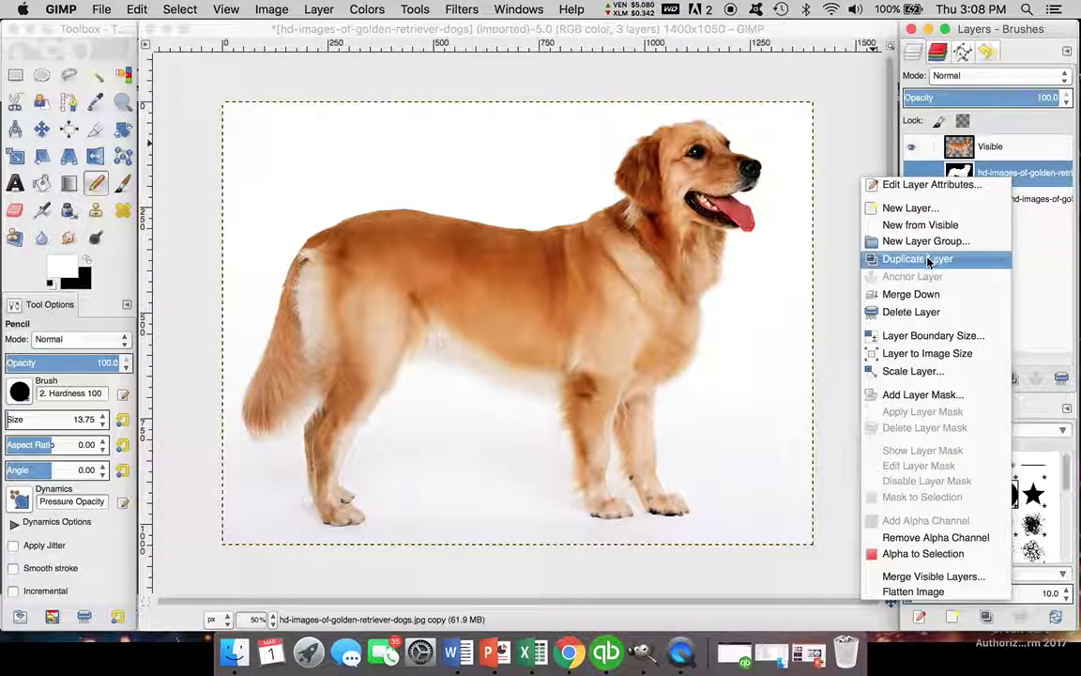
{"action": "left_click", "coordinate": [908, 312]}
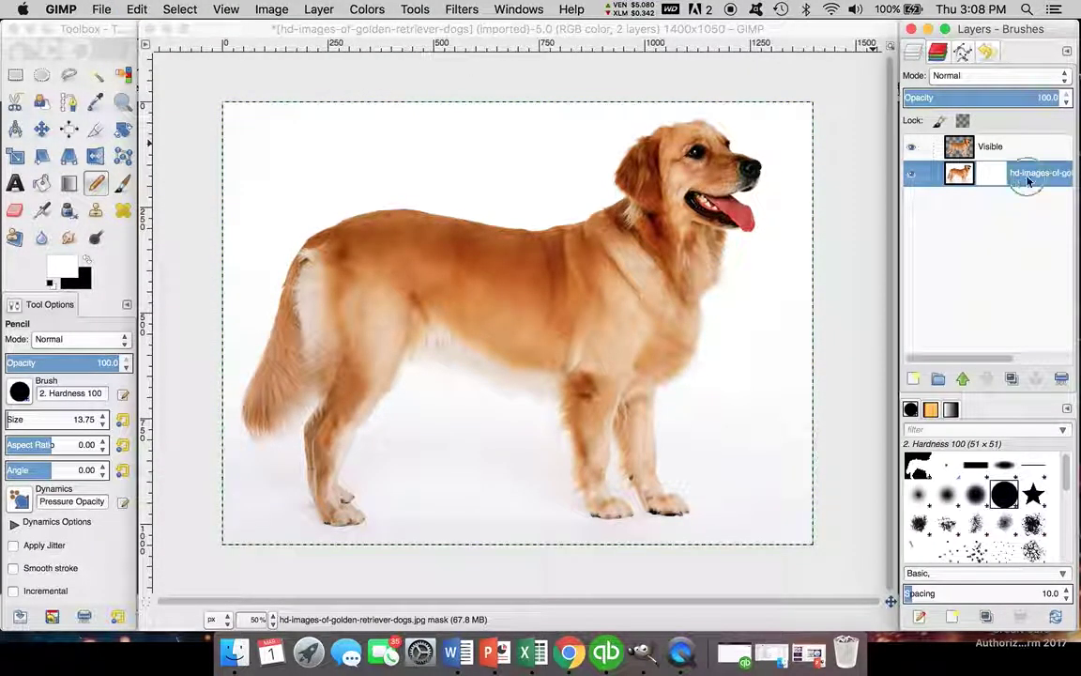
{"action": "right_click", "coordinate": [1027, 181]}
{"action": "left_click", "coordinate": [968, 314]}
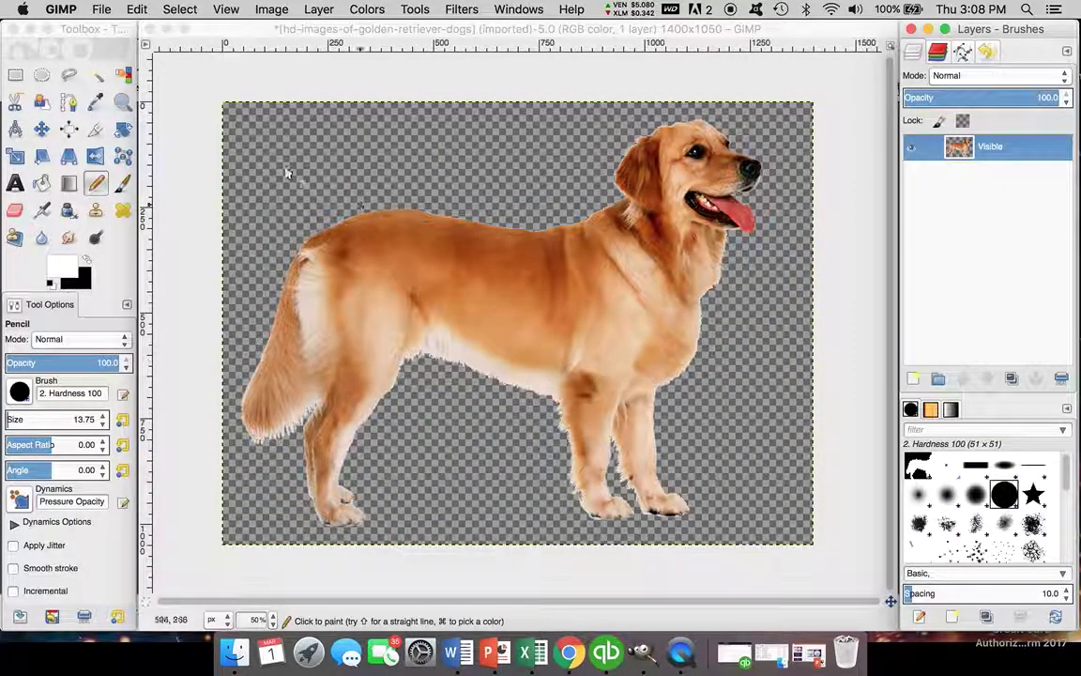
Export the transparent cut-out to the Desktop as Test.png in PNG format
{"action": "left_click", "coordinate": [100, 9]}
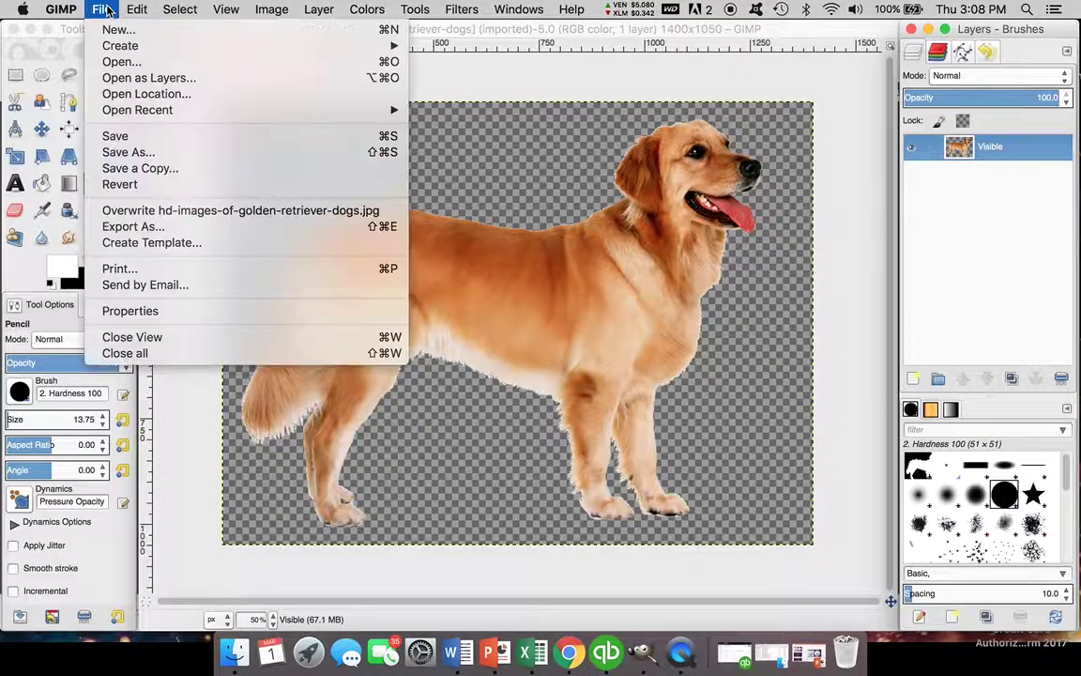
{"action": "left_click", "coordinate": [189, 237]}
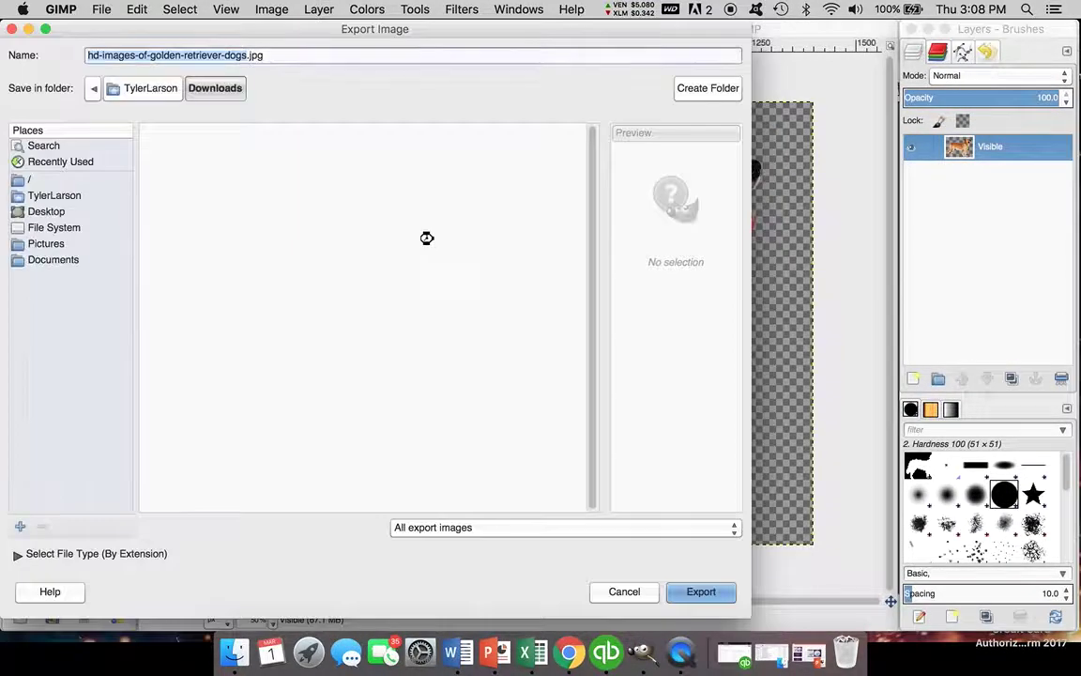
{"action": "left_click", "coordinate": [55, 214]}
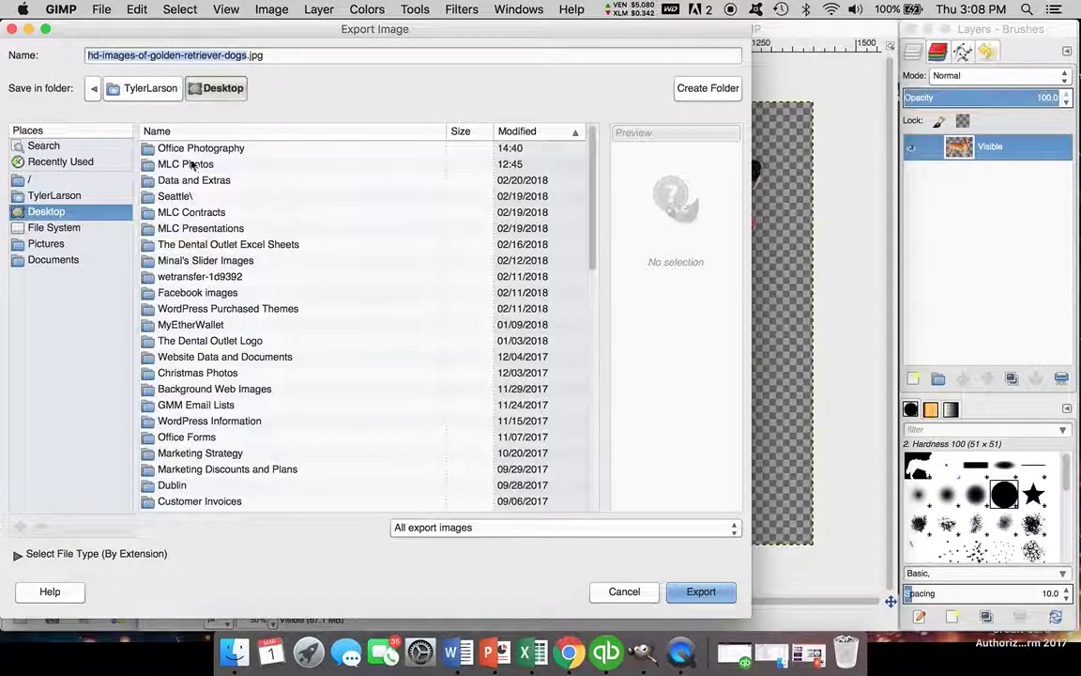
{"action": "type", "text": "Tel"}
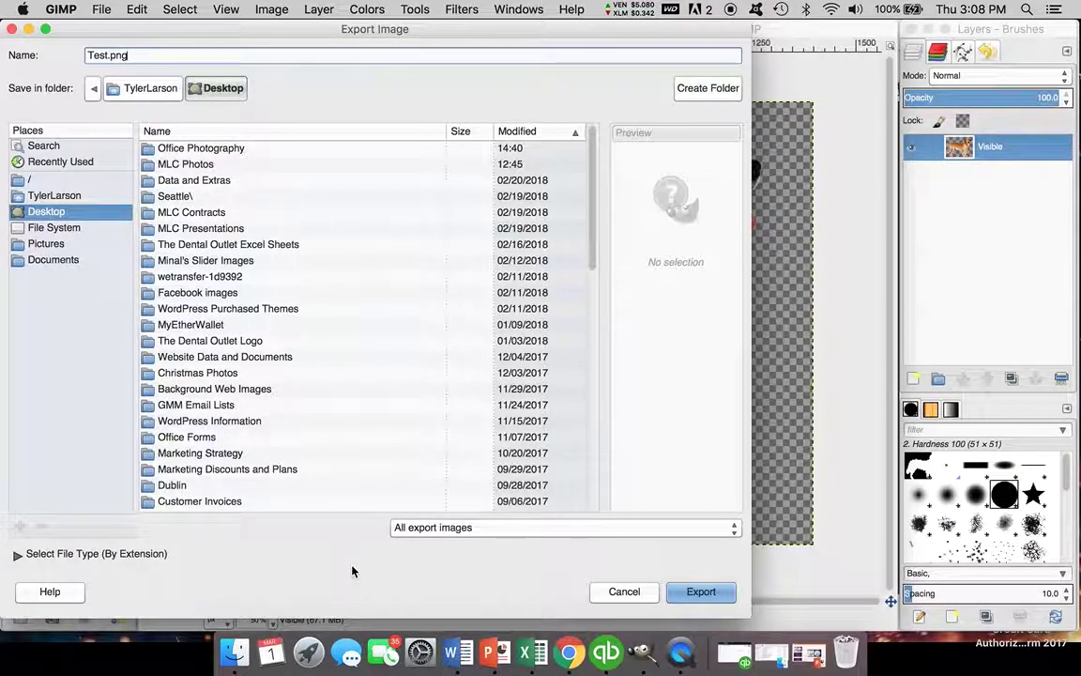
{"action": "left_click", "coordinate": [160, 557]}
{"action": "left_click_drag", "start_coordinate": [735, 427], "coordinate": [735, 507]}
{"action": "left_click", "coordinate": [623, 487]}
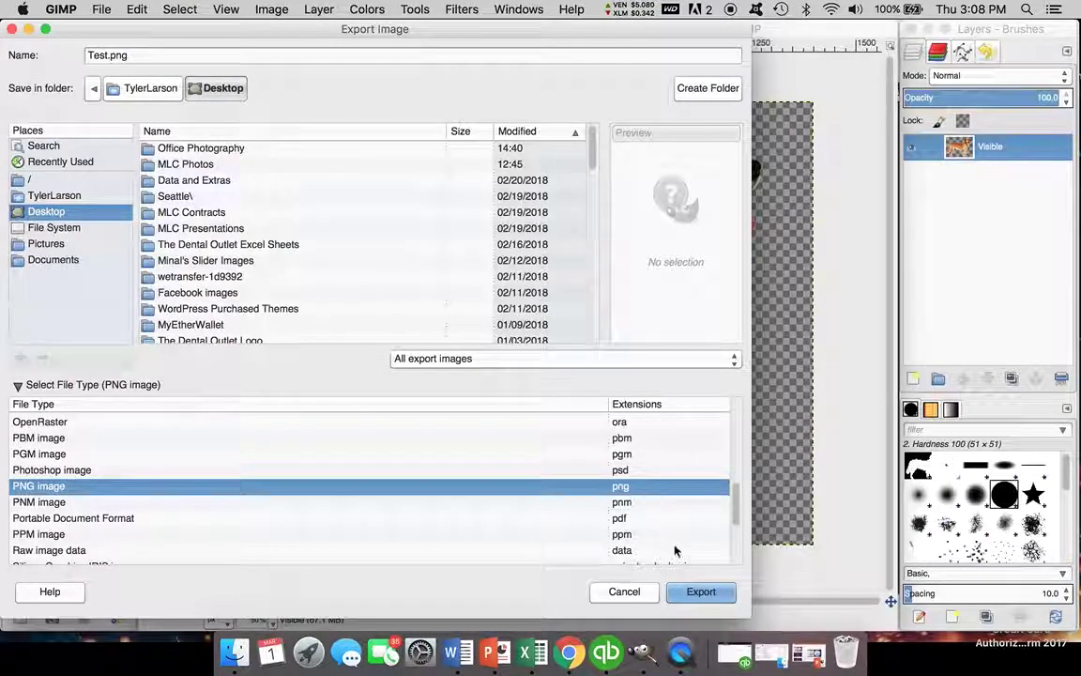
{"action": "left_click", "coordinate": [700, 592]}
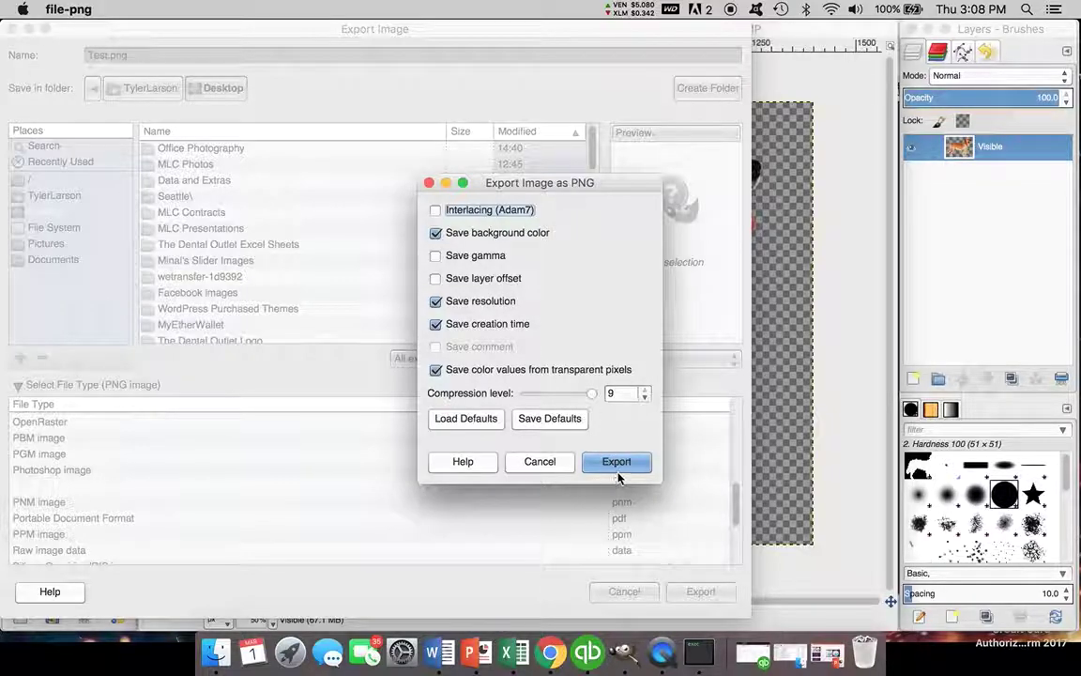
{"action": "left_click", "coordinate": [617, 468]}
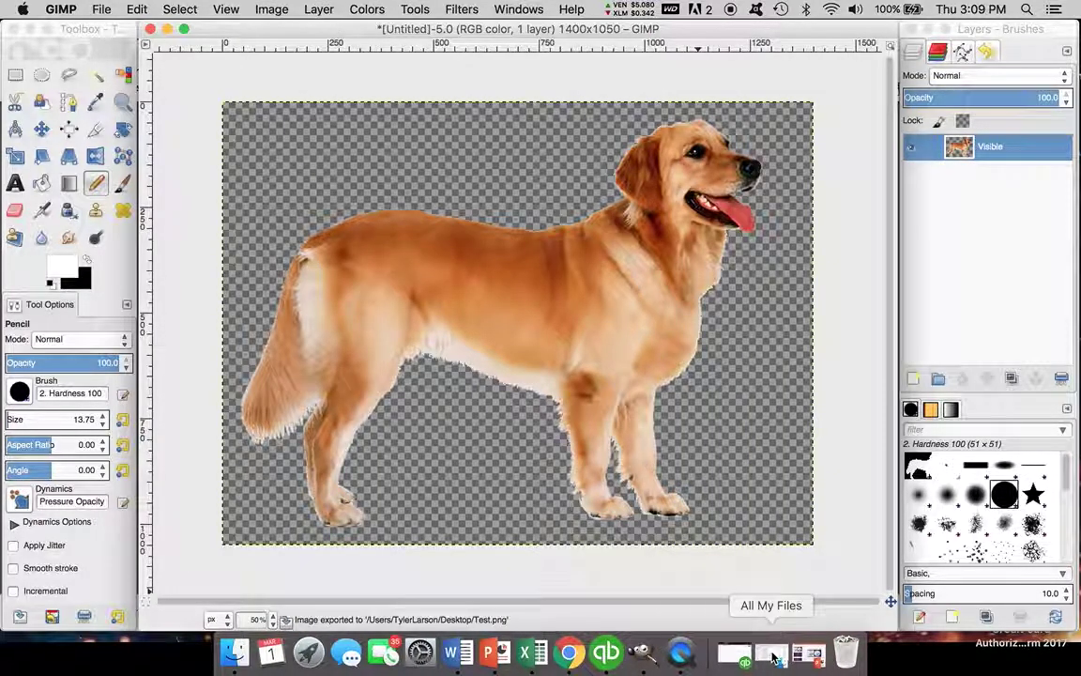
Insert the original golden retriever JPG from Downloads onto PowerPoint slide 2
{"action": "left_click", "coordinate": [813, 660]}
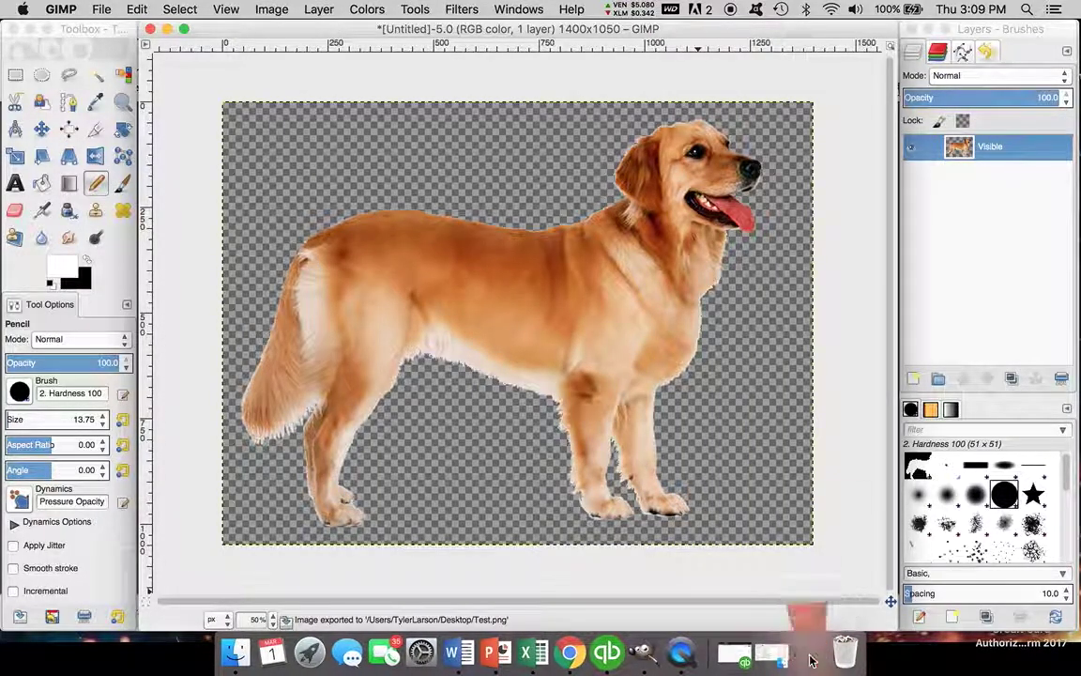
{"action": "left_click", "coordinate": [246, 383]}
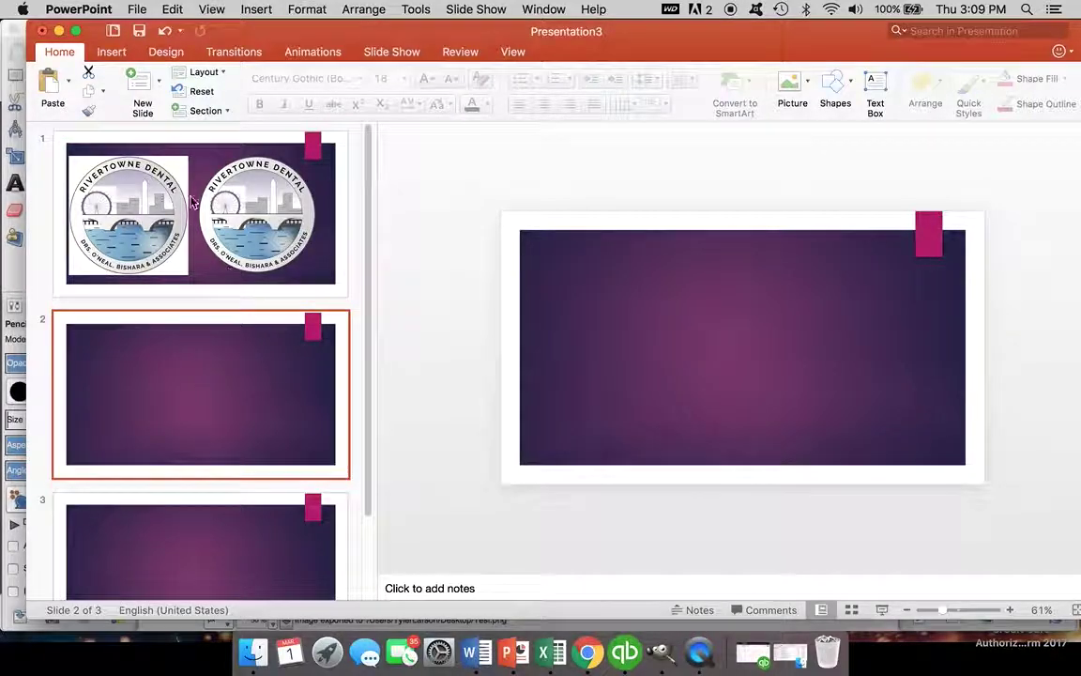
{"action": "left_click", "coordinate": [111, 52]}
{"action": "left_click", "coordinate": [194, 82]}
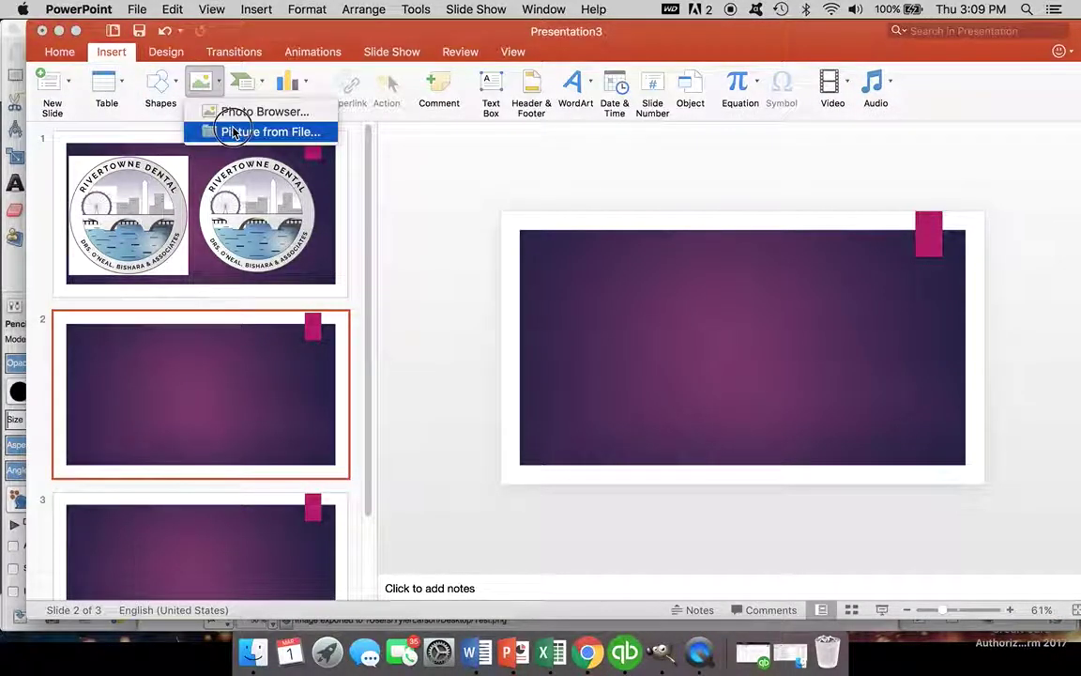
{"action": "left_click", "coordinate": [238, 131]}
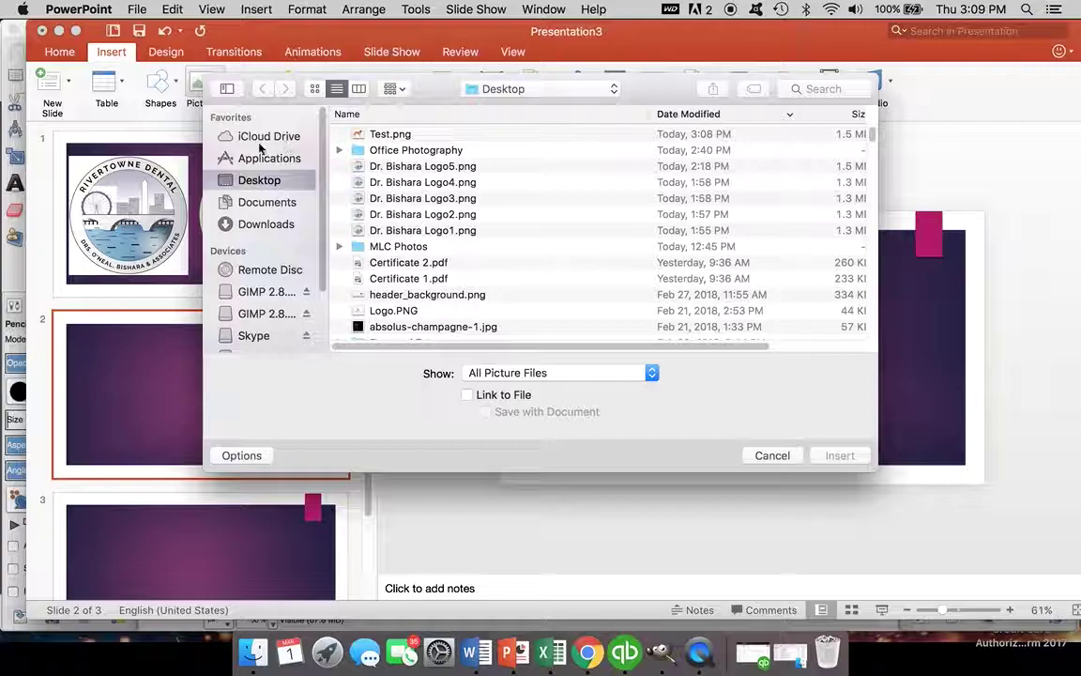
{"action": "left_click", "coordinate": [266, 226]}
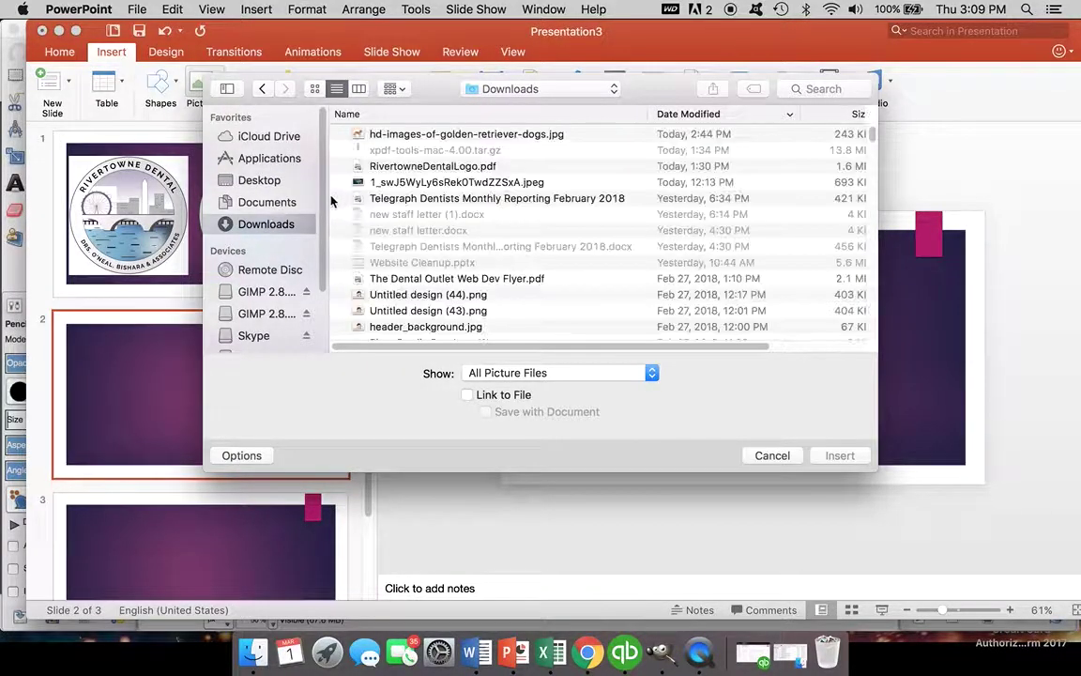
{"action": "left_click", "coordinate": [421, 139]}
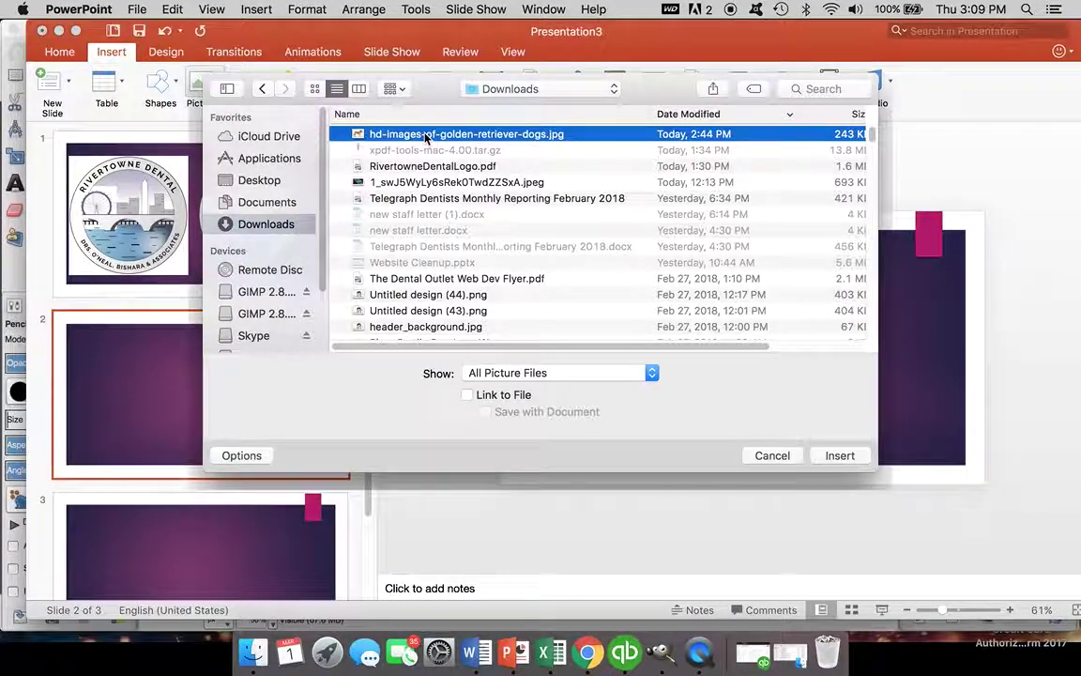
{"action": "key", "text": "Escape"}
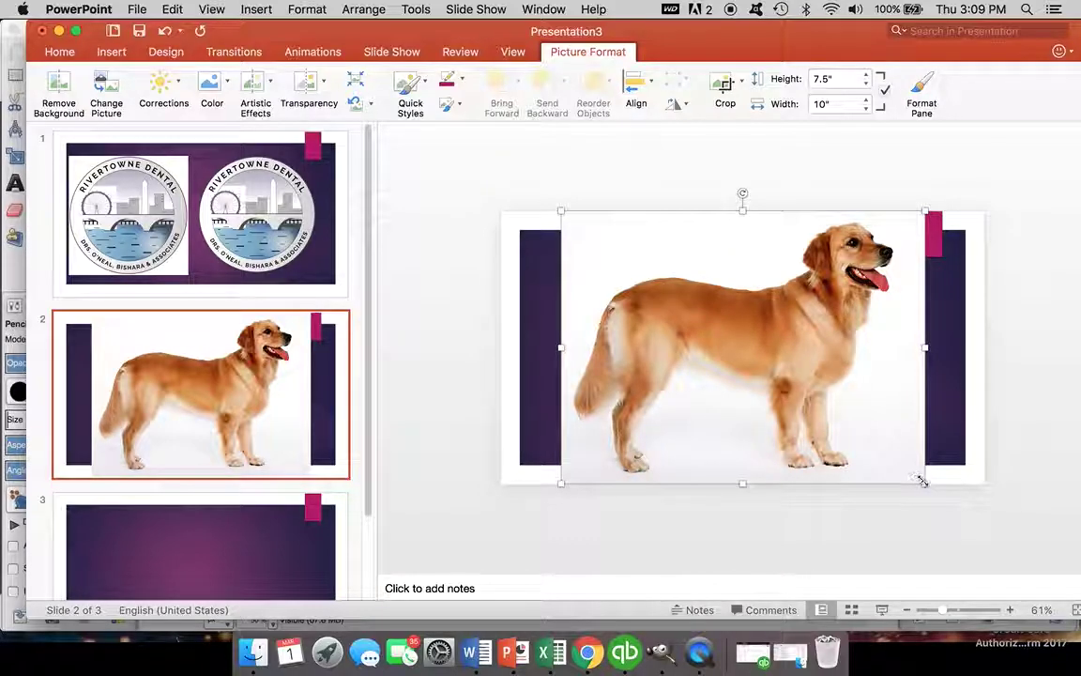
Shrink the photo to 4.31" × 5.74" and move it to the slide's left side
{"action": "left_click_drag", "start_coordinate": [922, 481], "coordinate": [818, 404]}
{"action": "left_click_drag", "start_coordinate": [766, 350], "coordinate": [649, 361]}
{"action": "left_click_drag", "start_coordinate": [757, 251], "coordinate": [710, 287]}
{"action": "left_click", "coordinate": [658, 253]}
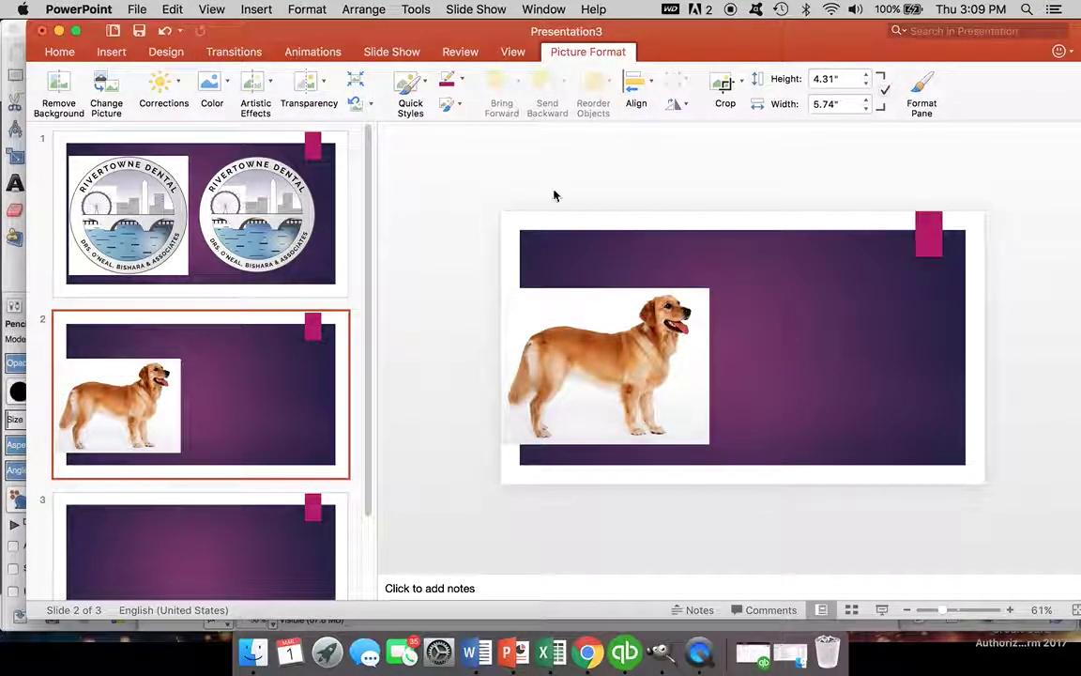
Insert Test.png from the Desktop onto slide 2
{"action": "left_click", "coordinate": [110, 52]}
{"action": "left_click", "coordinate": [200, 87]}
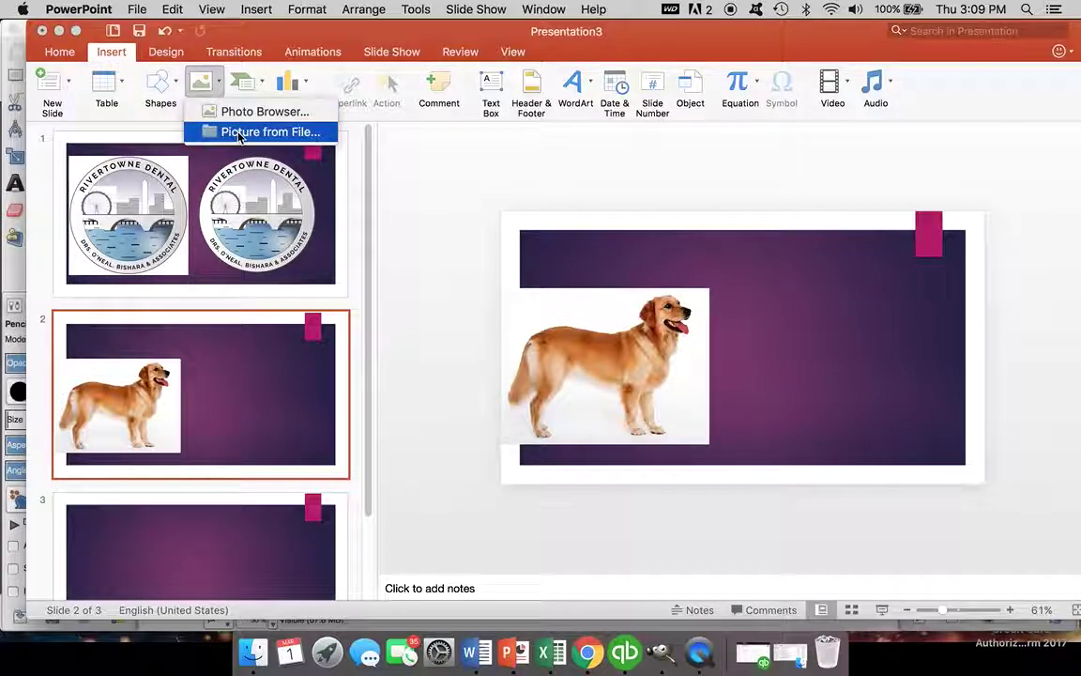
{"action": "left_click", "coordinate": [272, 132]}
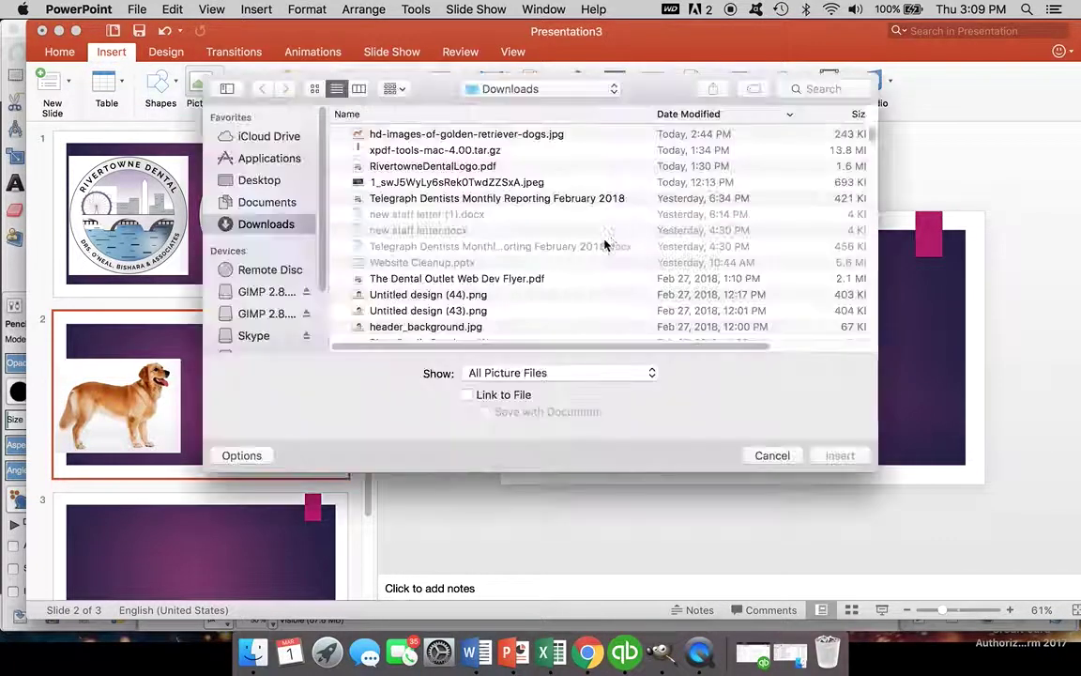
{"action": "left_click", "coordinate": [281, 182]}
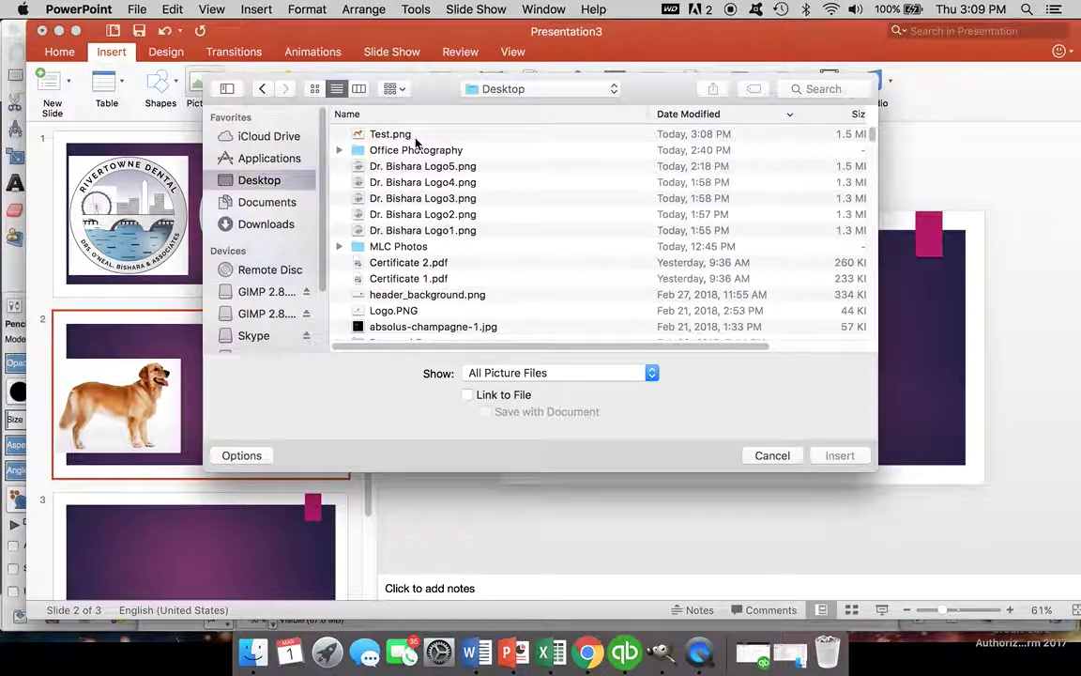
{"action": "left_click", "coordinate": [416, 136]}
{"action": "double_click", "coordinate": [416, 136]}
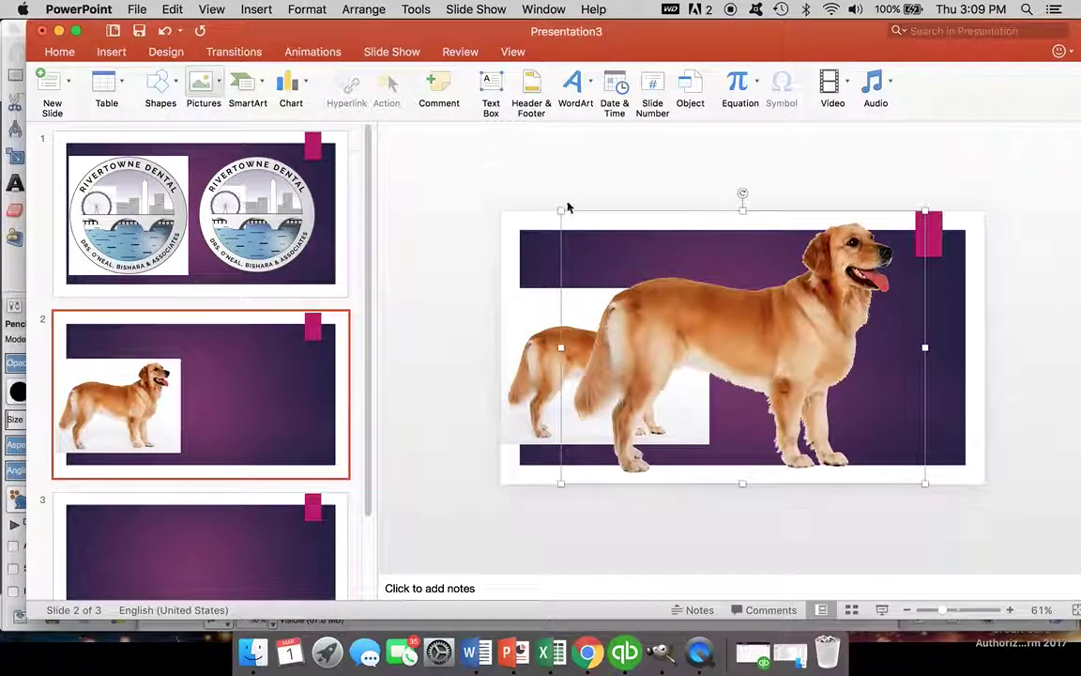
Resize the cut-out to 5.4" × 7.21", place it right of the photo, then show slide 1
{"action": "left_click_drag", "start_coordinate": [560, 210], "coordinate": [803, 336]}
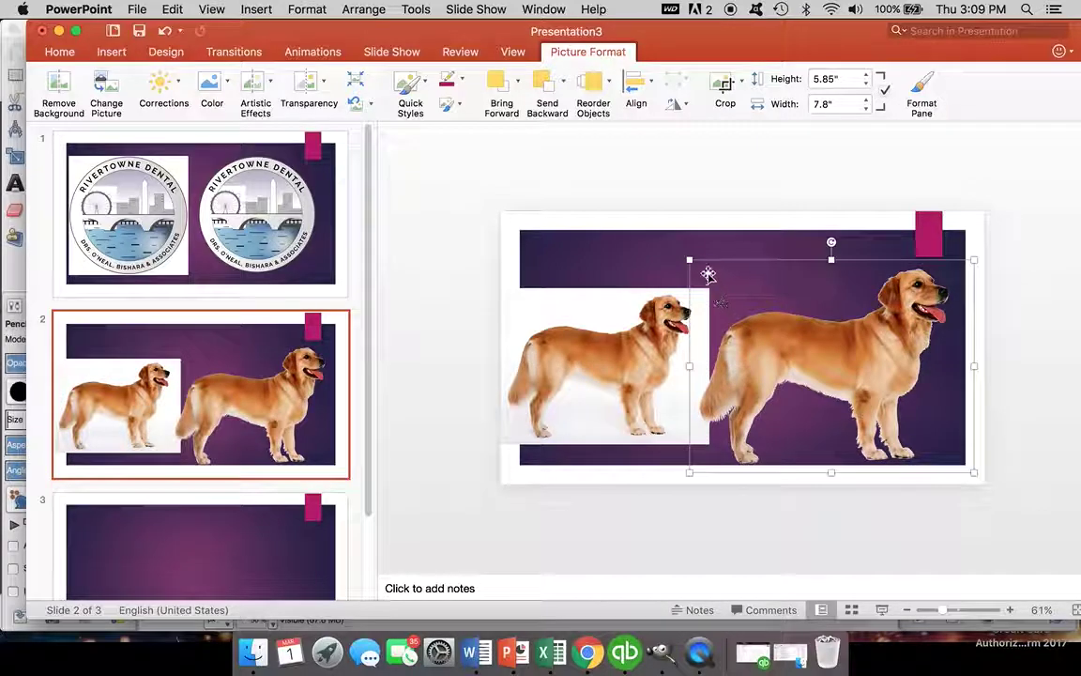
{"action": "left_click_drag", "start_coordinate": [693, 261], "coordinate": [713, 276]}
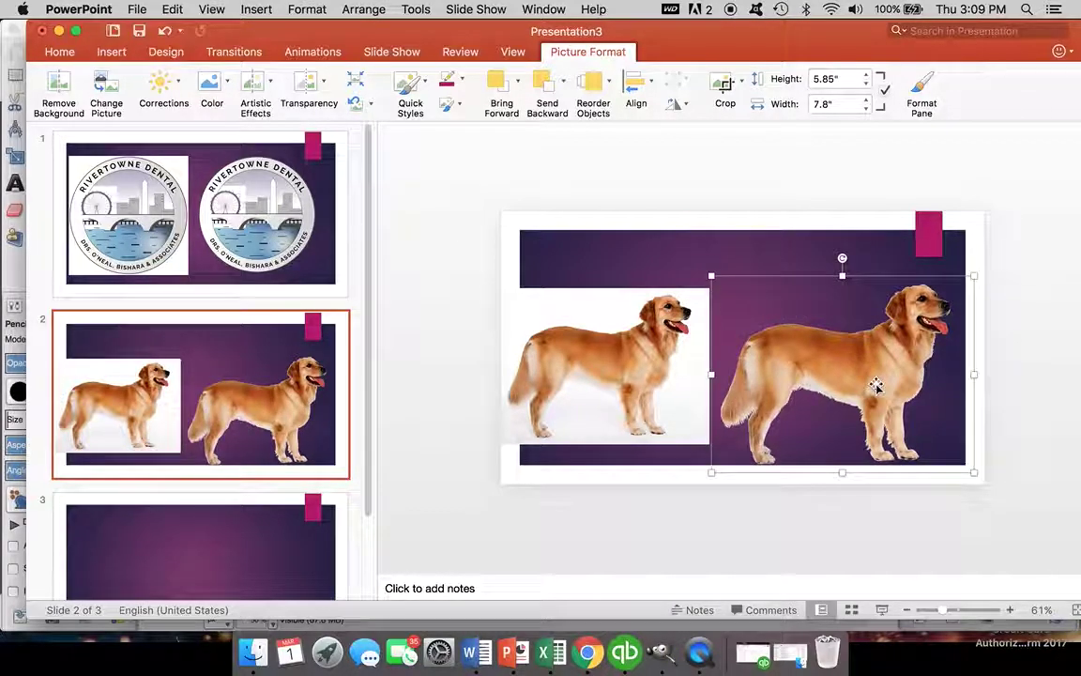
{"action": "mouse_move", "coordinate": [879, 385]}
{"action": "left_mouse_down"}
{"action": "mouse_move", "coordinate": [868, 367]}
{"action": "mouse_move", "coordinate": [886, 379]}
{"action": "left_mouse_up"}
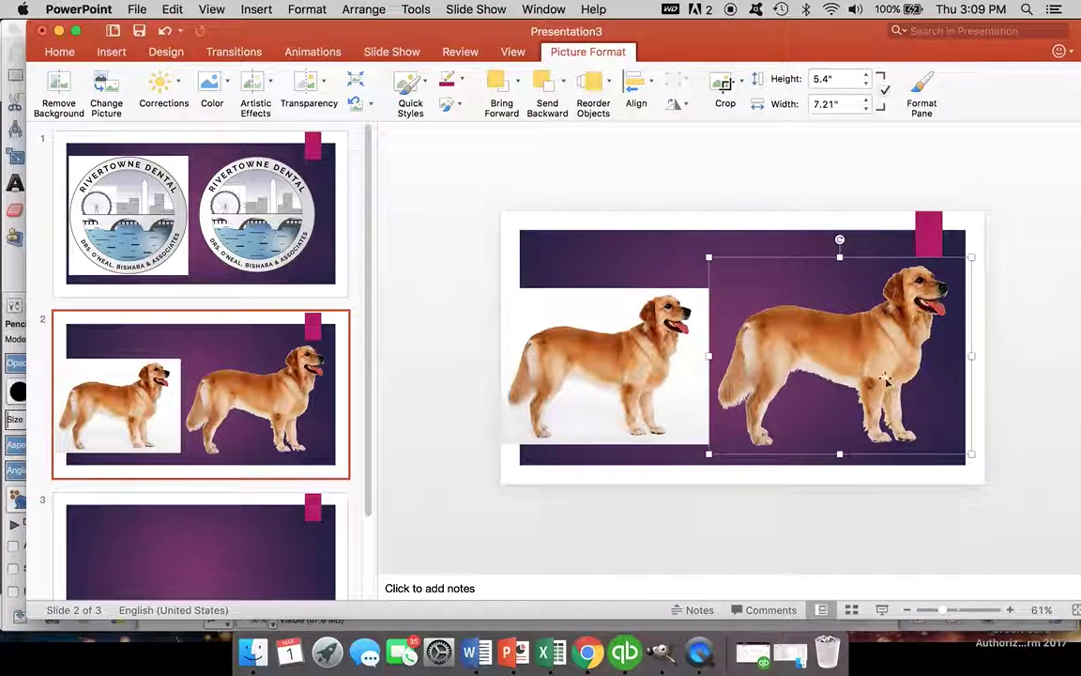
{"action": "left_click", "coordinate": [993, 286]}
{"action": "left_click", "coordinate": [252, 237]}
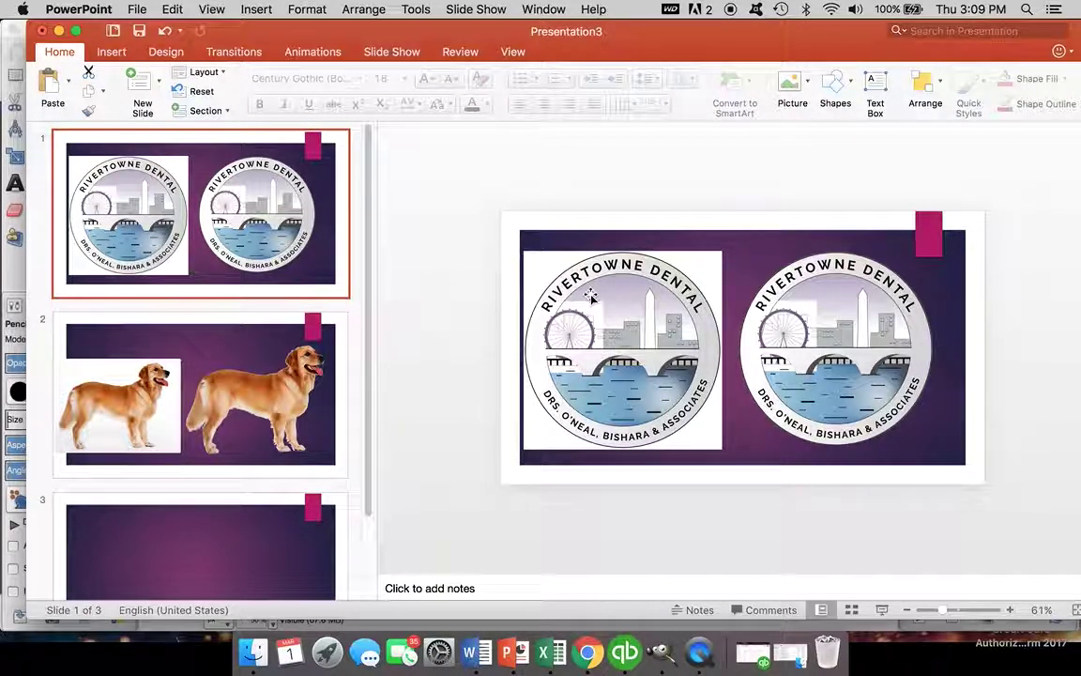
Return to slide 2 to view the photo and the cut-out side by side
{"action": "left_click", "coordinate": [239, 347]}
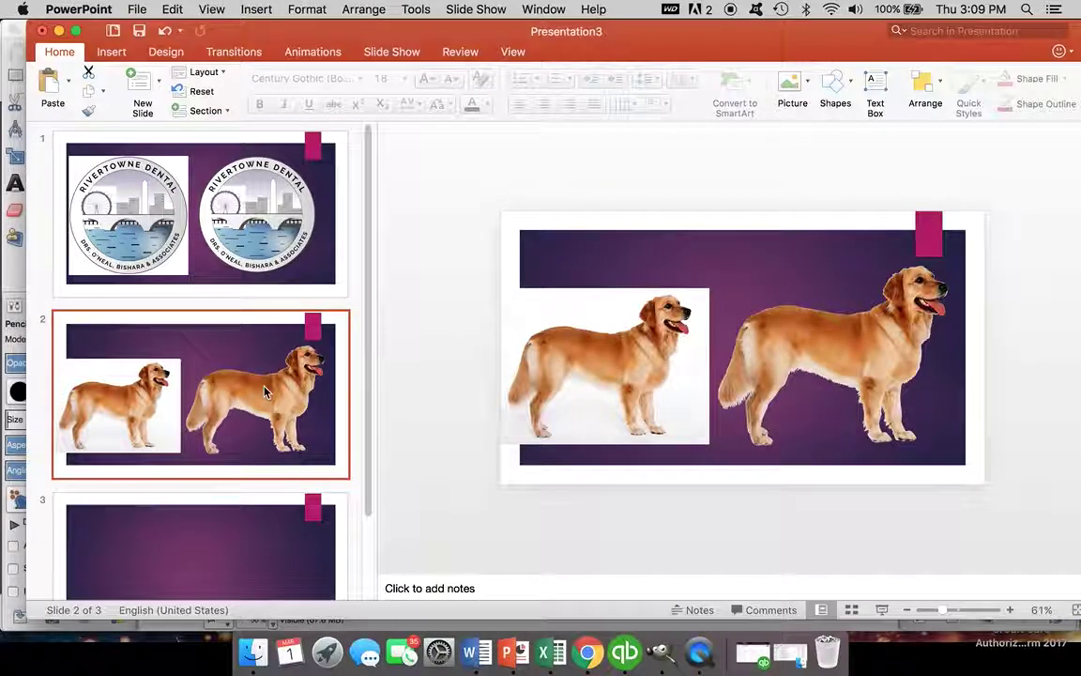